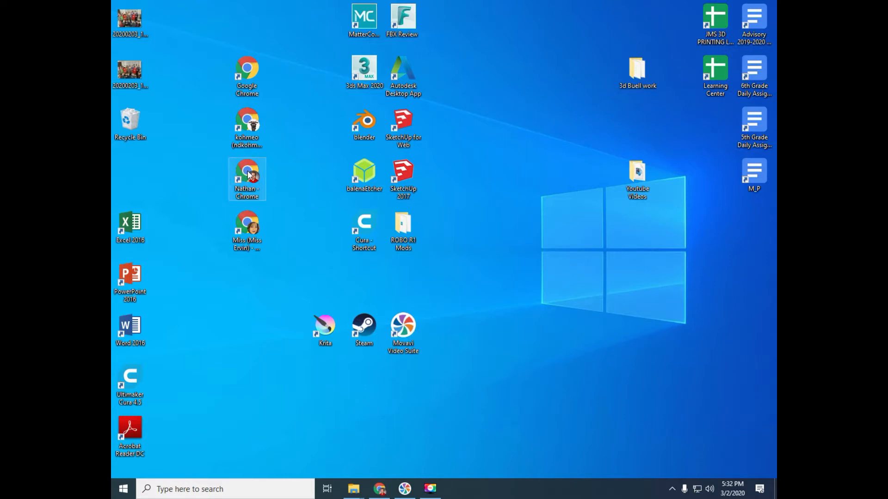
Open Google Chrome in a maximized window and go to bit.ly/jmsartroom
double_click(251, 71)
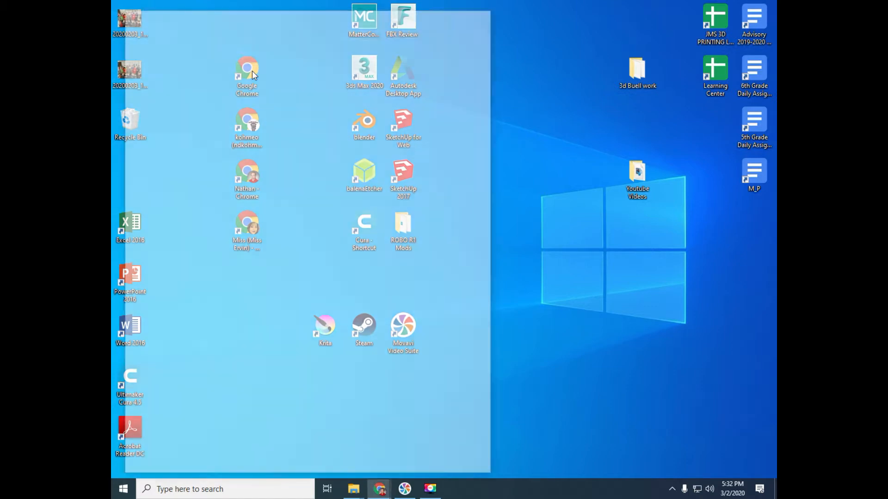
click(460, 14)
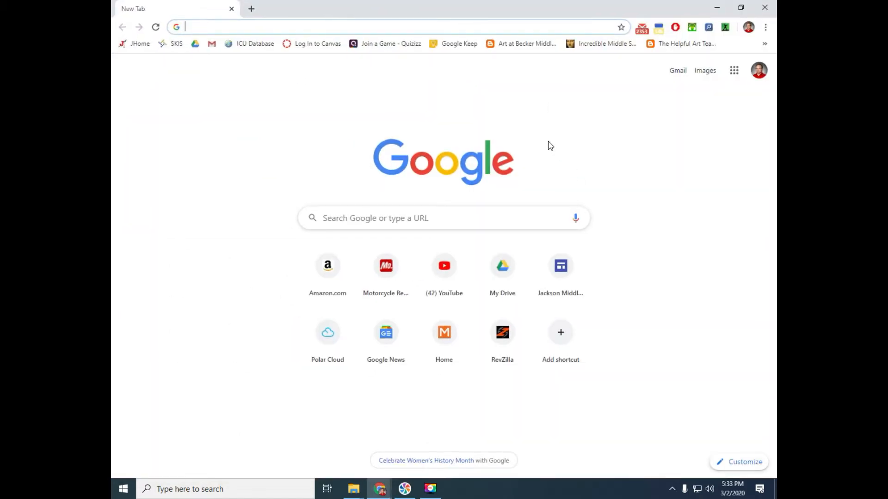
text(bit.ly)
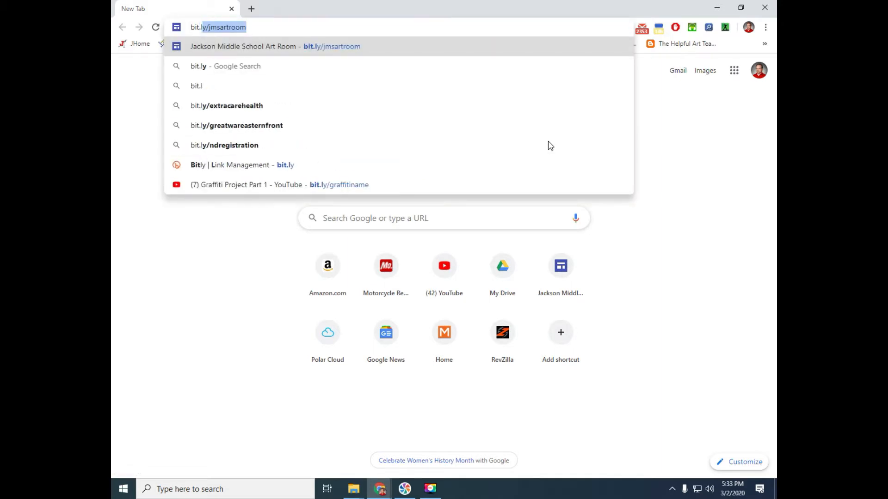
text(/jm)
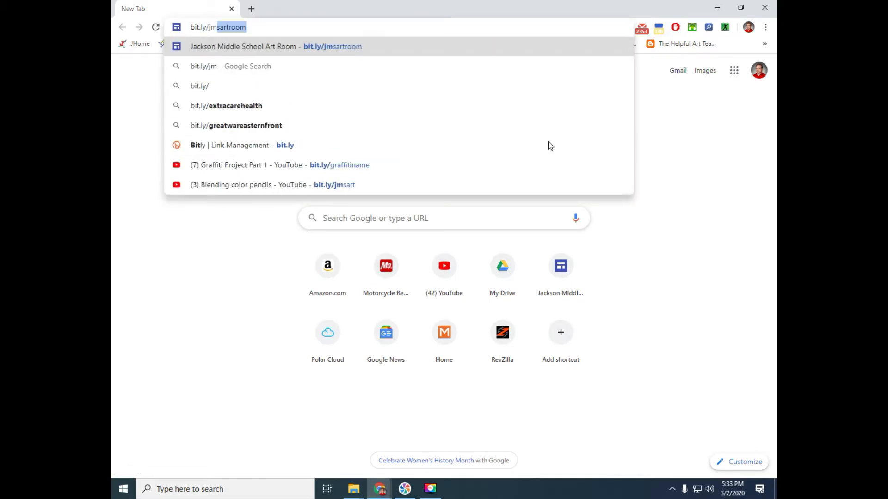
text(sartroom)
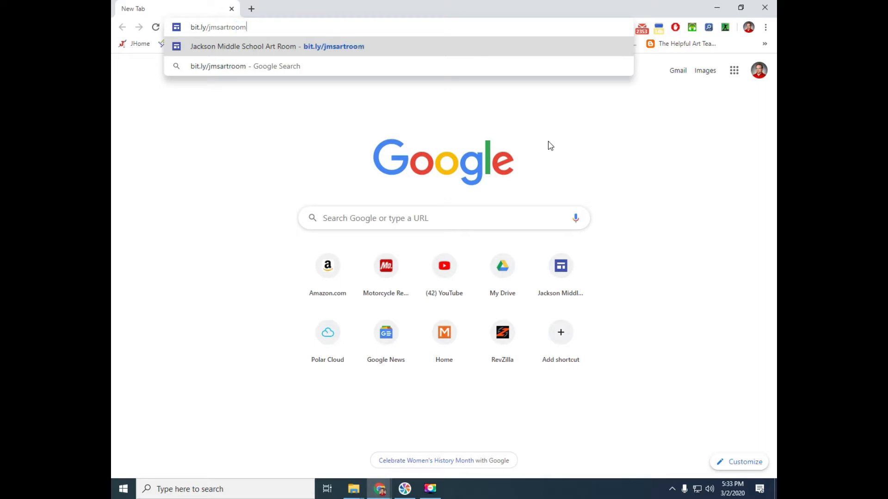
key(Return)
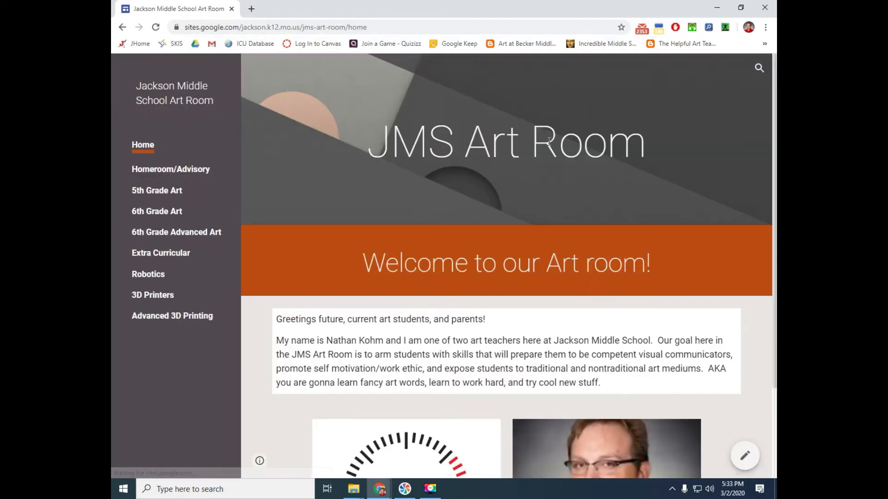
Open the TinkerCad Link listed under Project 6 on the site's 6th Grade Art page
click(159, 213)
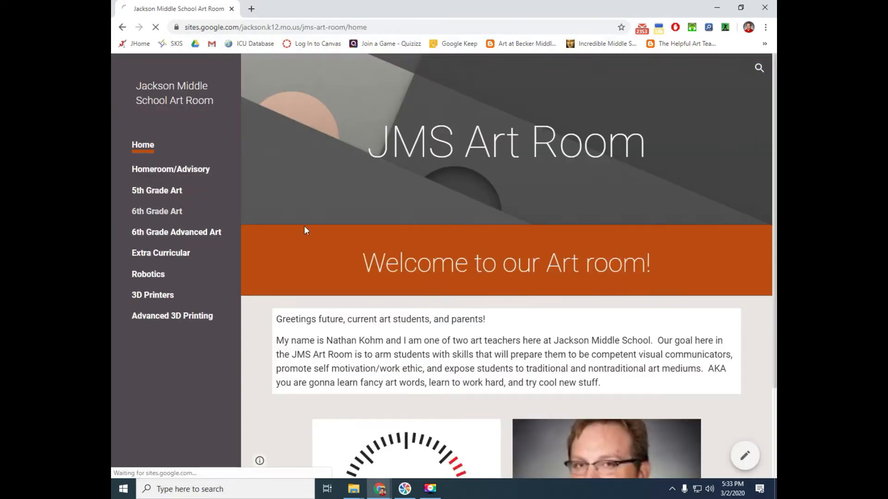
scroll(462, 296, down, 15)
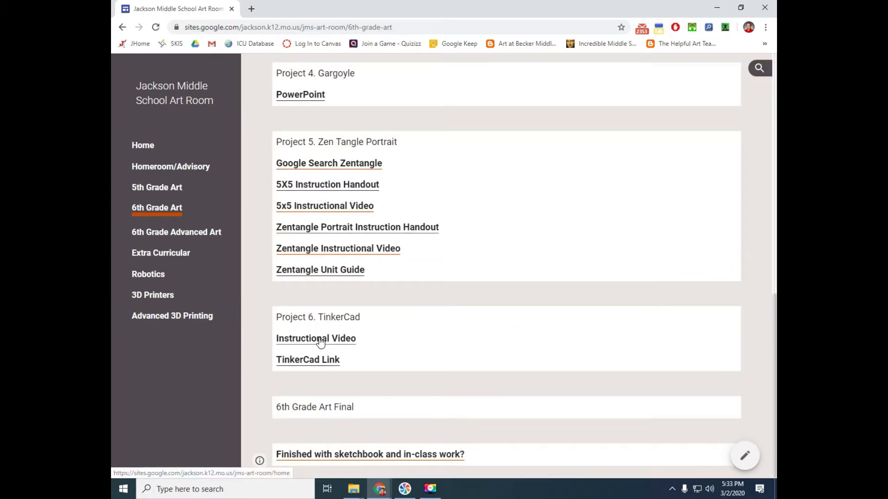
click(313, 360)
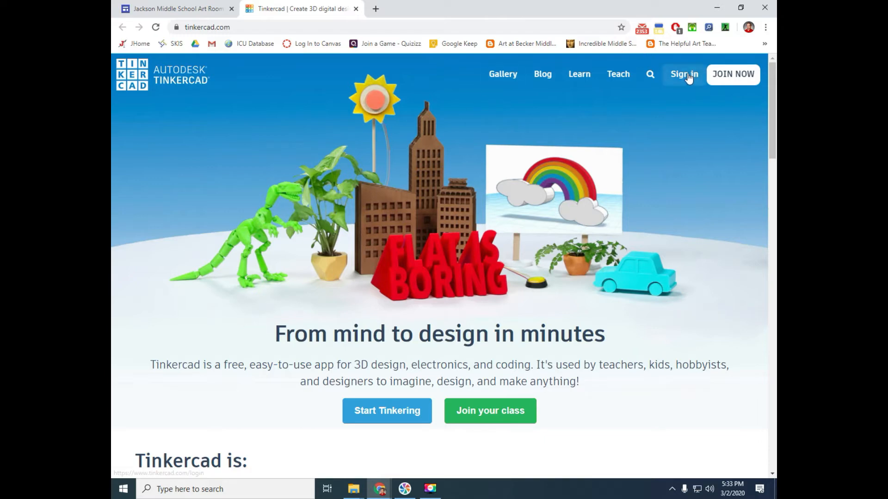
Join Tinkercad with a personal account through Google sign-in and create a new 3D design
click(737, 76)
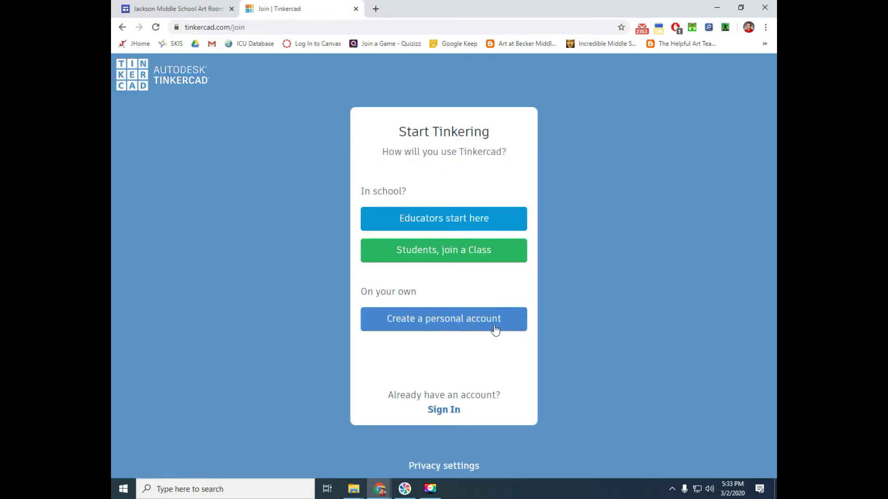
click(472, 327)
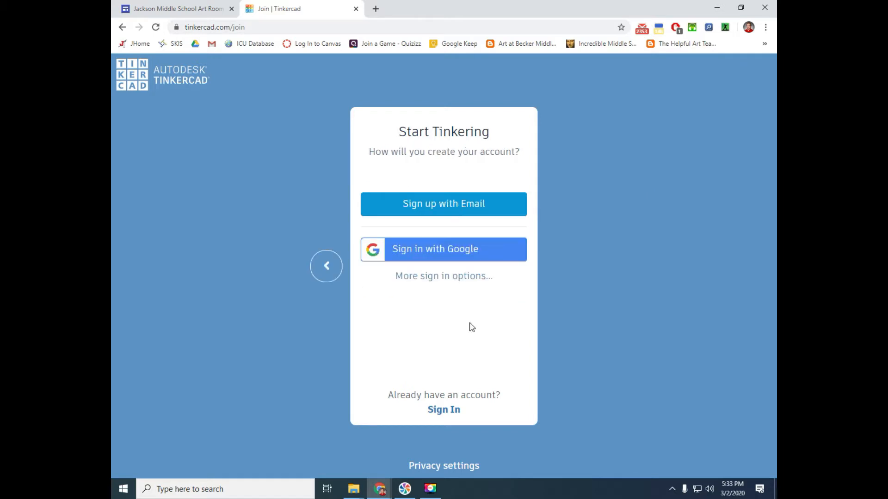
click(482, 255)
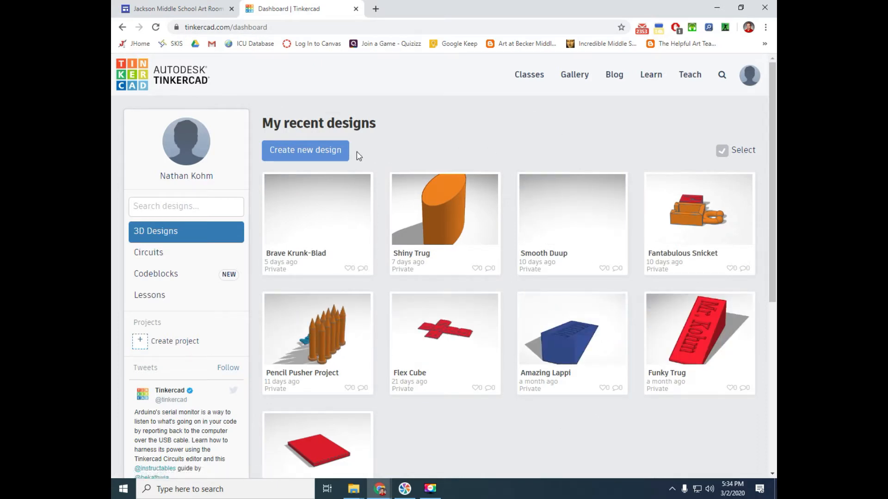
click(338, 155)
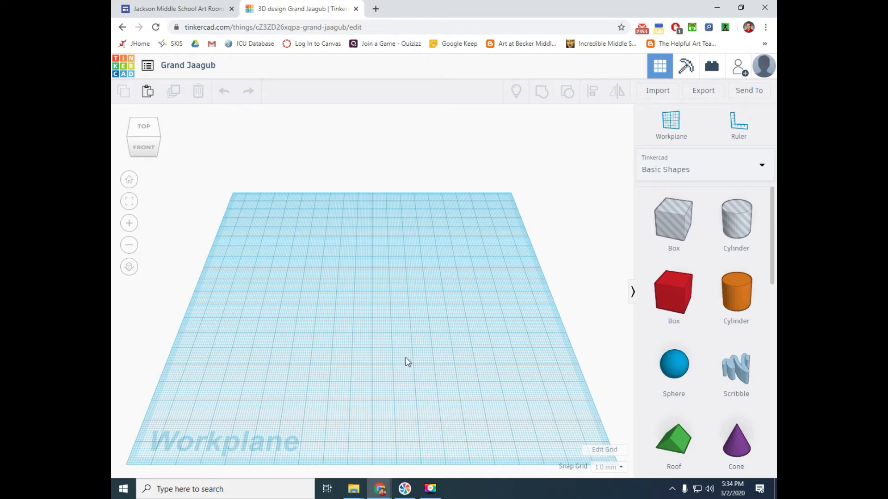
Examine the empty workplane from different angles, positions and zoom distances
click(145, 136)
mouse_move(138, 135)
mouse_down()
mouse_move(154, 142)
mouse_move(145, 139)
mouse_up()
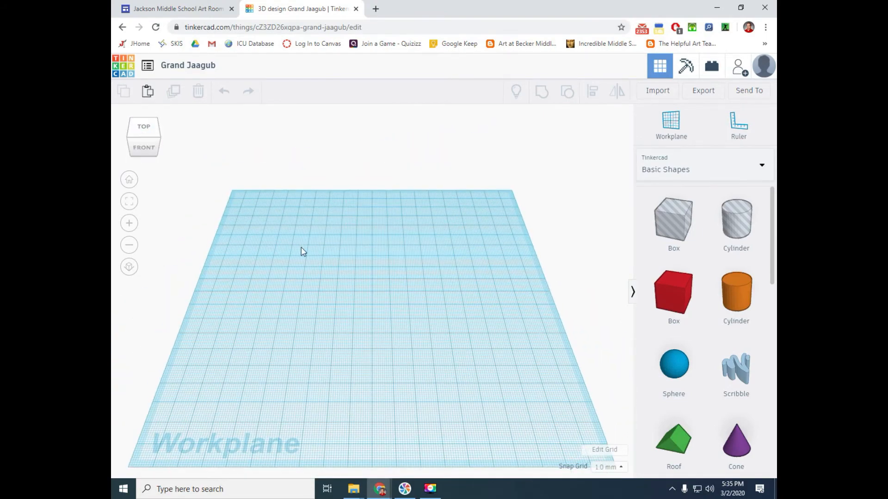
mouse_move(298, 254)
right_down()
mouse_move(248, 246)
mouse_move(331, 250)
mouse_move(350, 234)
mouse_move(296, 234)
mouse_move(298, 249)
mouse_move(305, 248)
right_up()
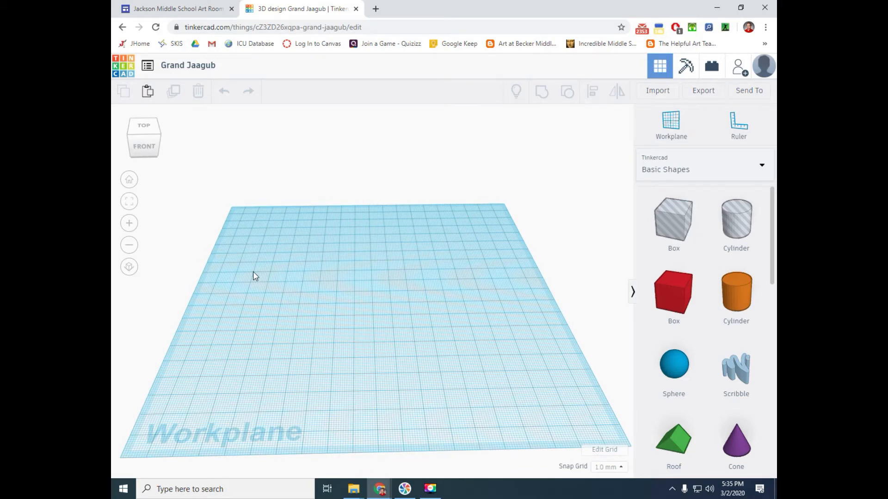
middle_drag(254, 276, 443, 264)
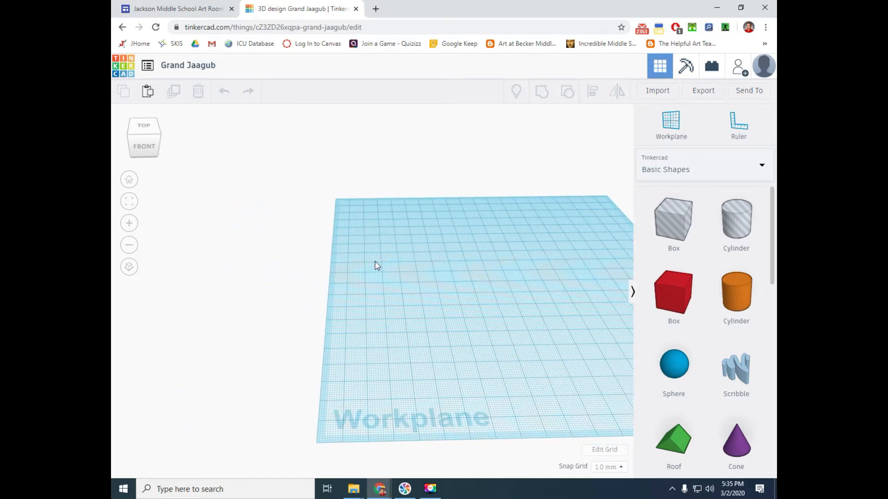
scroll(376, 269, up, 3)
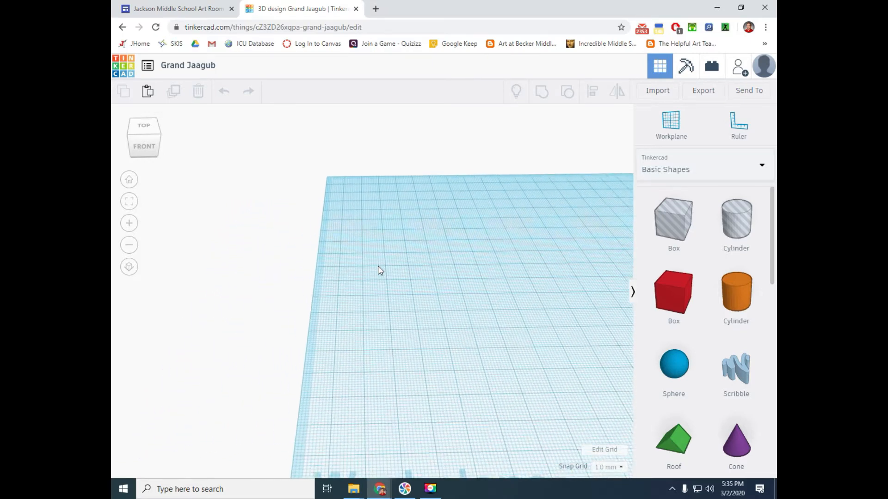
scroll(374, 269, down, 1)
scroll(386, 272, down, 3)
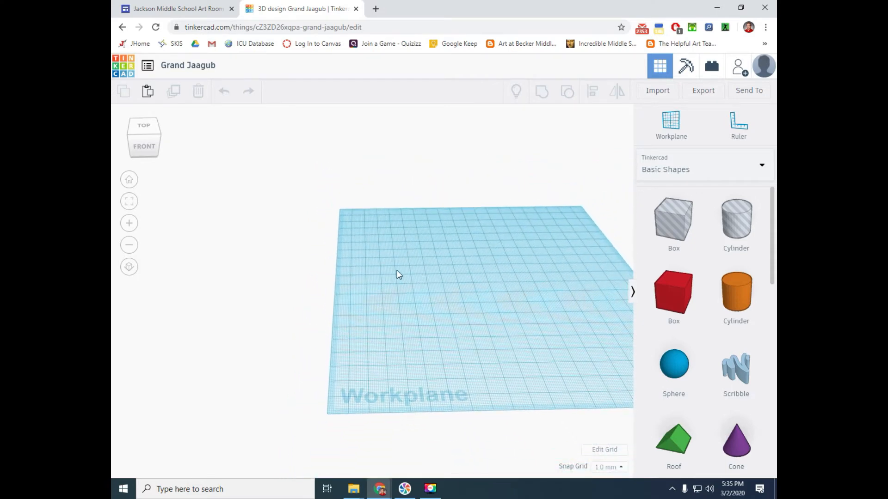
mouse_move(446, 287)
right_down()
mouse_move(389, 281)
mouse_move(444, 290)
mouse_move(439, 285)
right_up()
middle_drag(440, 288, 338, 285)
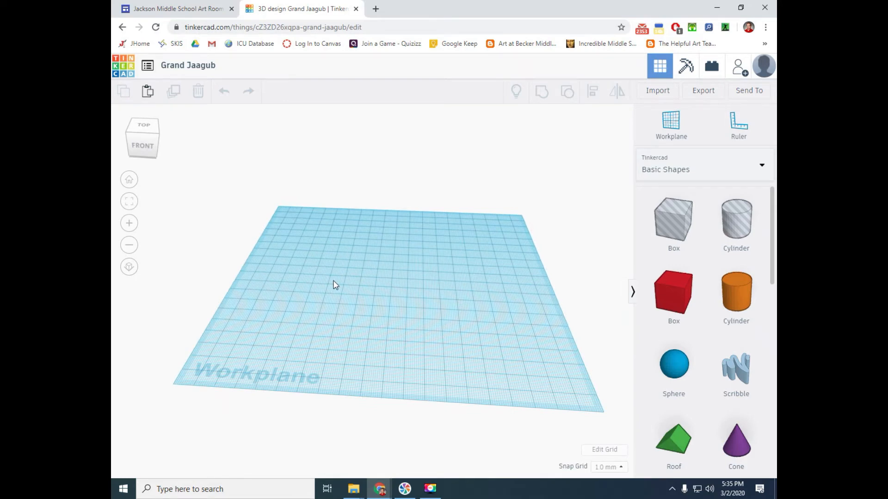
scroll(331, 283, up, 1)
scroll(340, 286, down, 2)
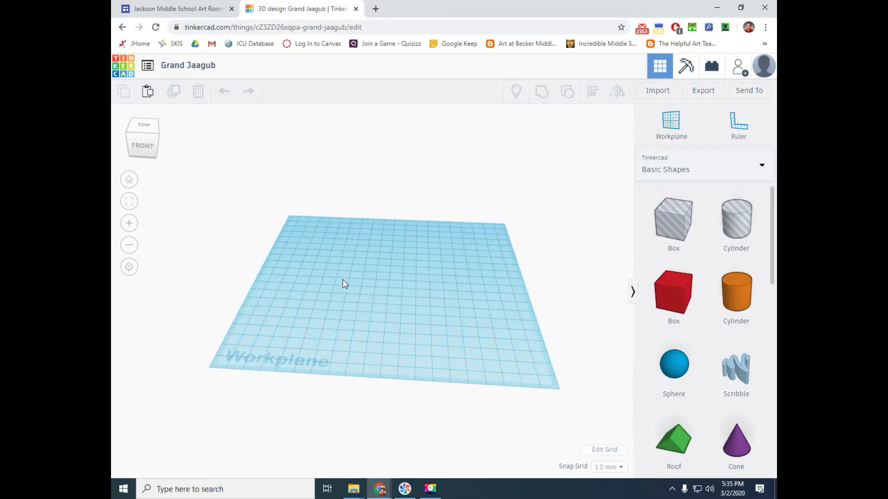
scroll(353, 279, up, 2)
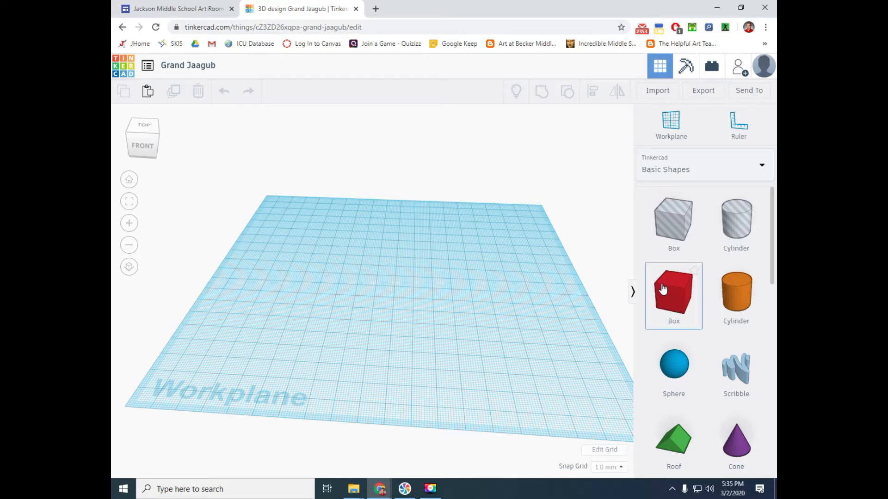
Place a solid red box on the back half of the workplane and collapse its shape properties
drag(667, 290, 405, 300)
drag(481, 302, 393, 267)
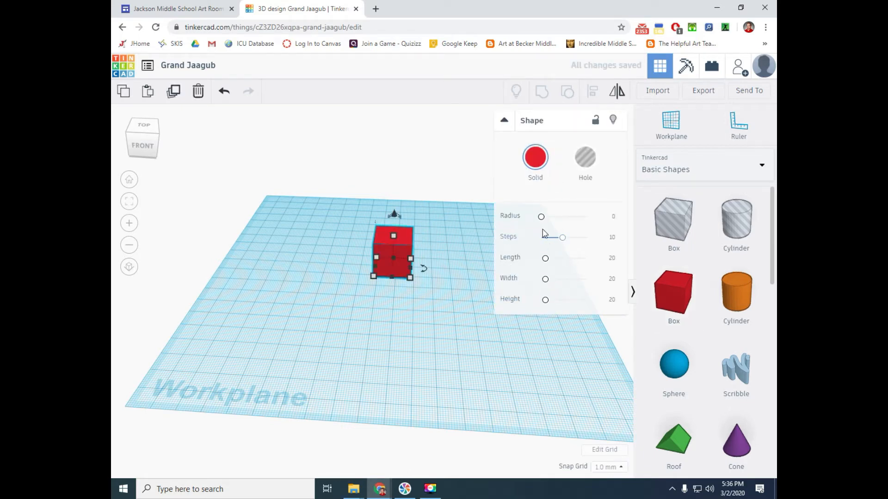
click(504, 127)
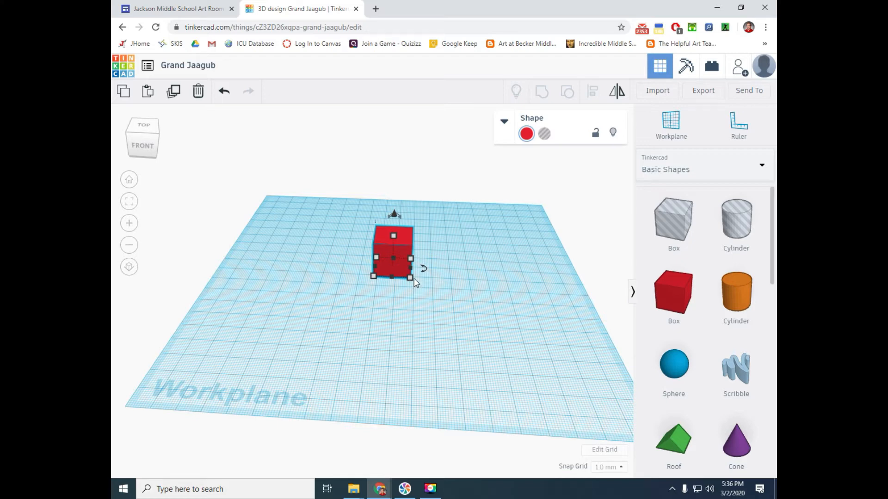
Stretch the box to 78 mm wide and 94 mm deep, and enlarge its footprint from the corner to 142 by 146 mm
mouse_move(412, 281)
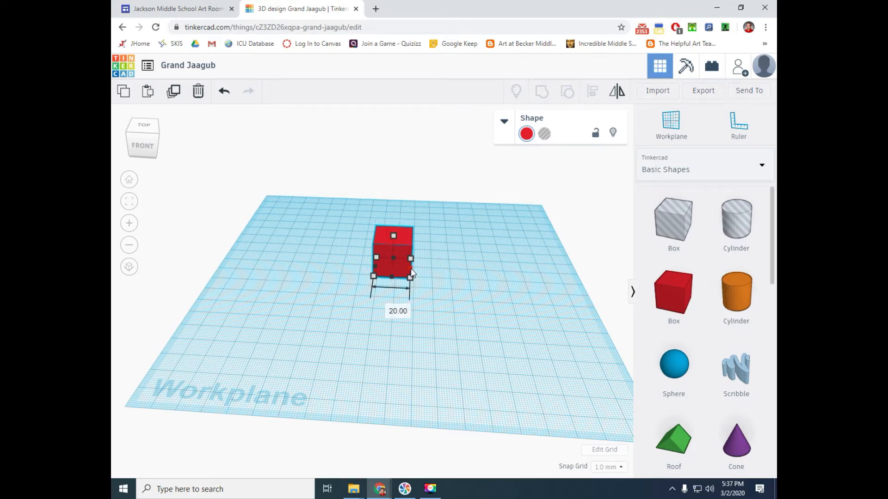
drag(412, 273, 518, 282)
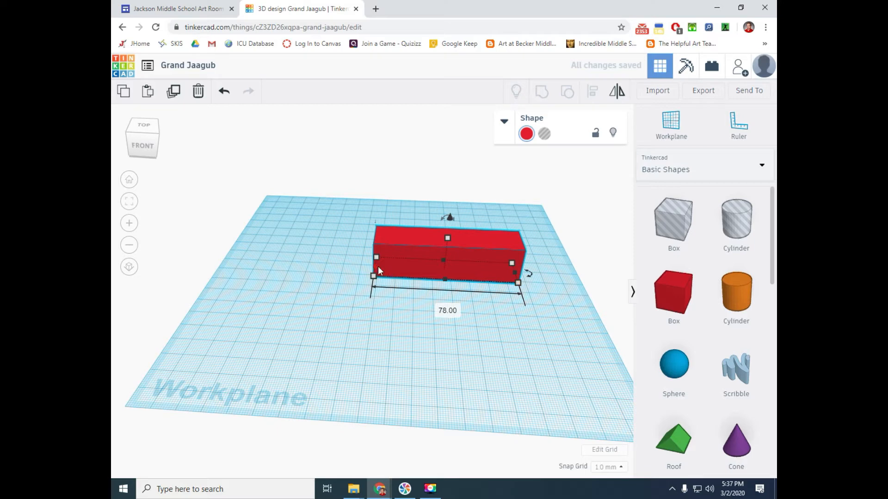
mouse_move(446, 283)
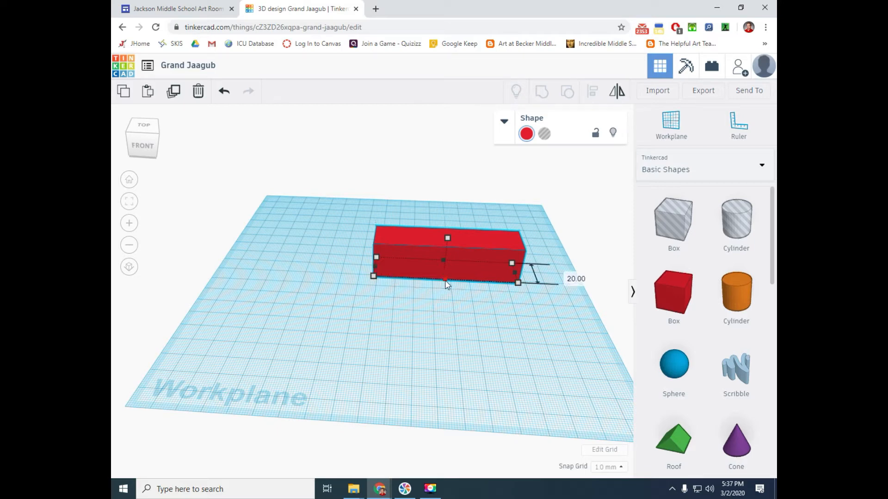
drag(445, 281, 432, 375)
right_drag(323, 273, 541, 273)
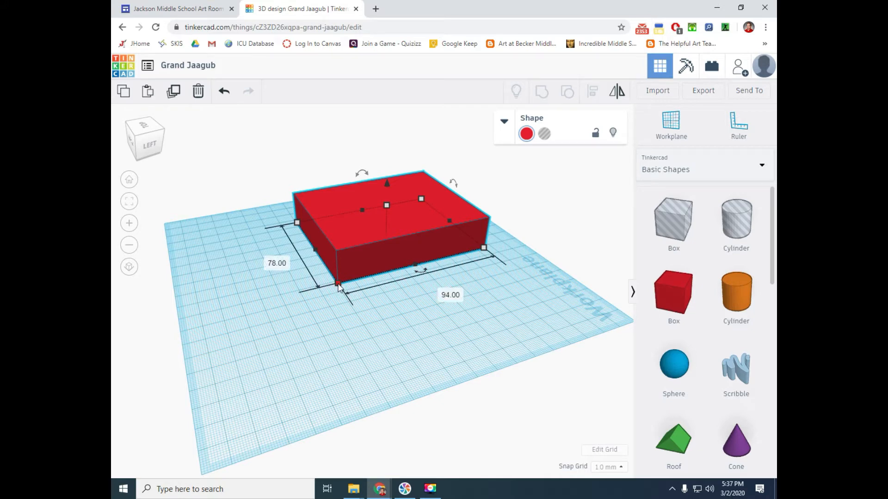
drag(338, 284, 272, 404)
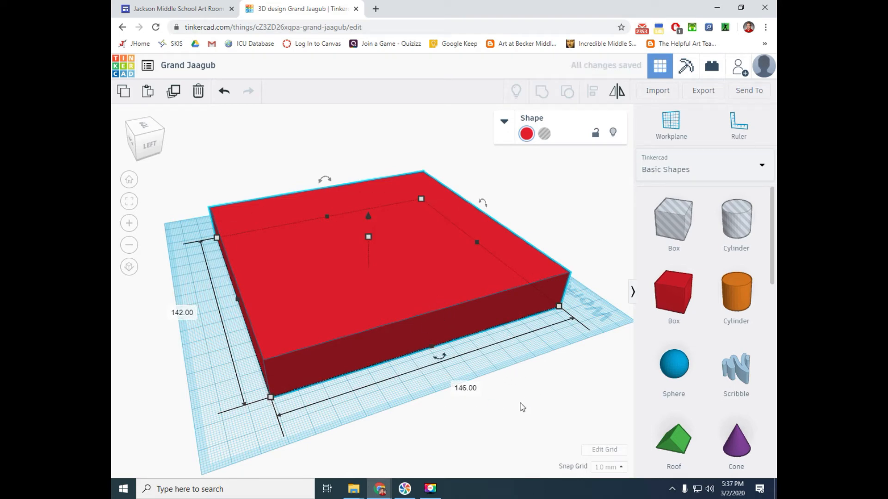
Flatten the box to 3 mm high, raise it to 55 mm, and deselect it
click(368, 237)
drag(369, 237, 373, 264)
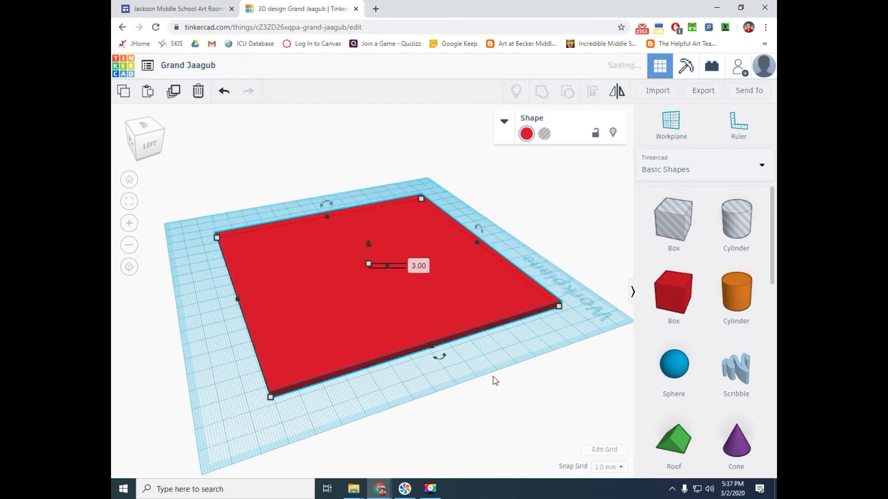
drag(368, 266, 371, 176)
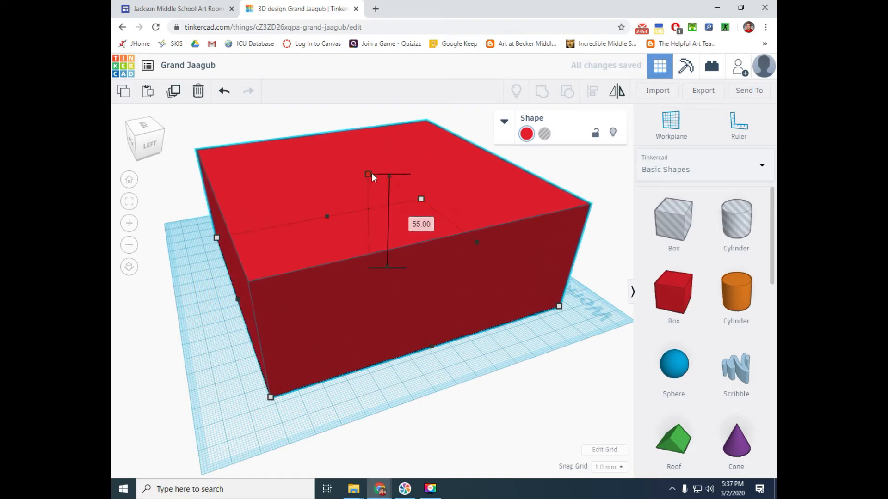
click(508, 362)
Move the large red box toward the left side of the workplane and deselect it
right_drag(495, 359, 282, 361)
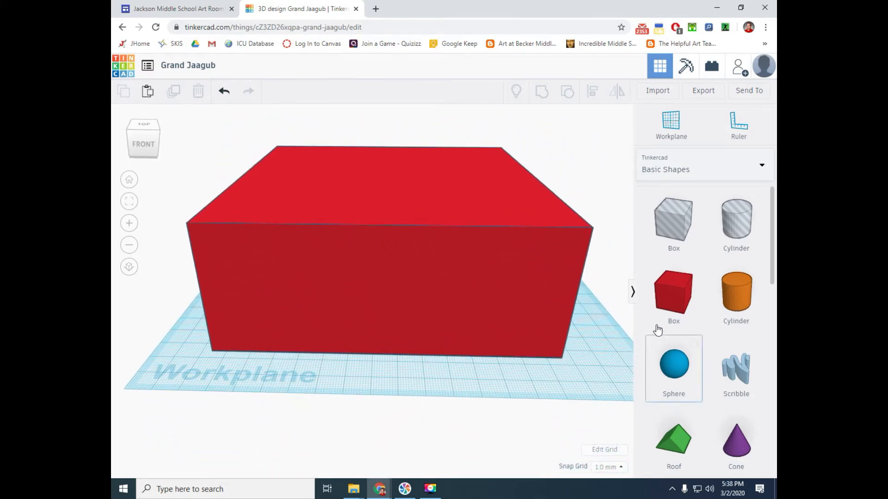
click(521, 280)
drag(515, 276, 437, 278)
click(543, 344)
right_drag(543, 344, 477, 337)
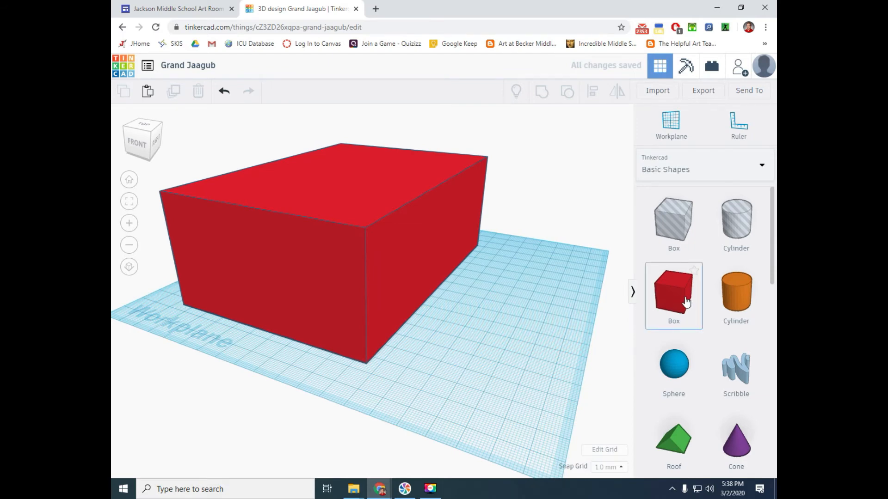
Place a second solid red box on the free workplane area beside the large box, and select the large box
drag(686, 302, 522, 296)
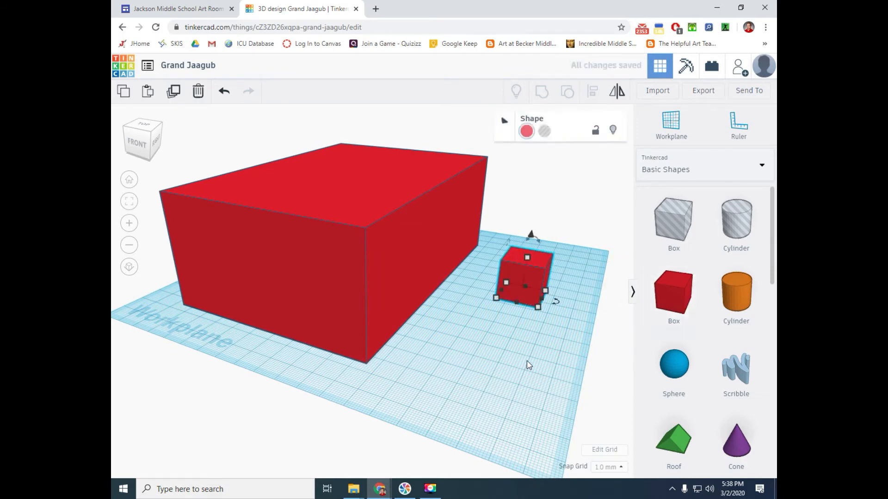
right_drag(495, 358, 537, 326)
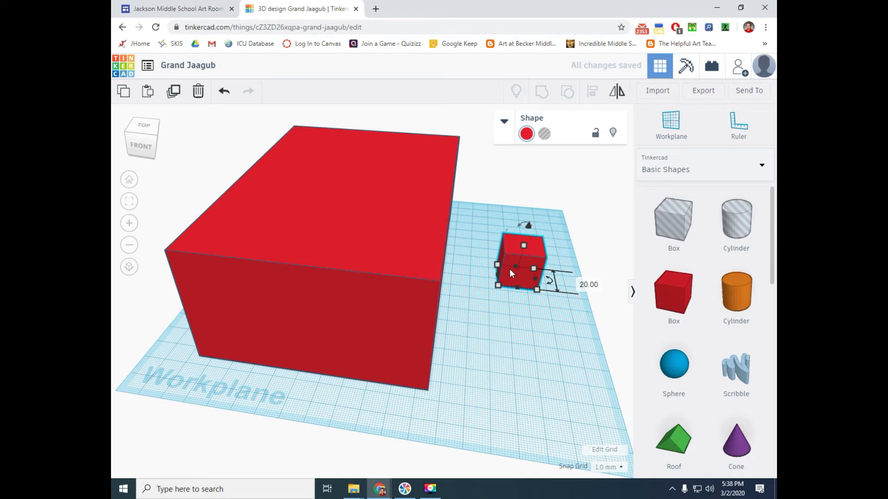
click(431, 216)
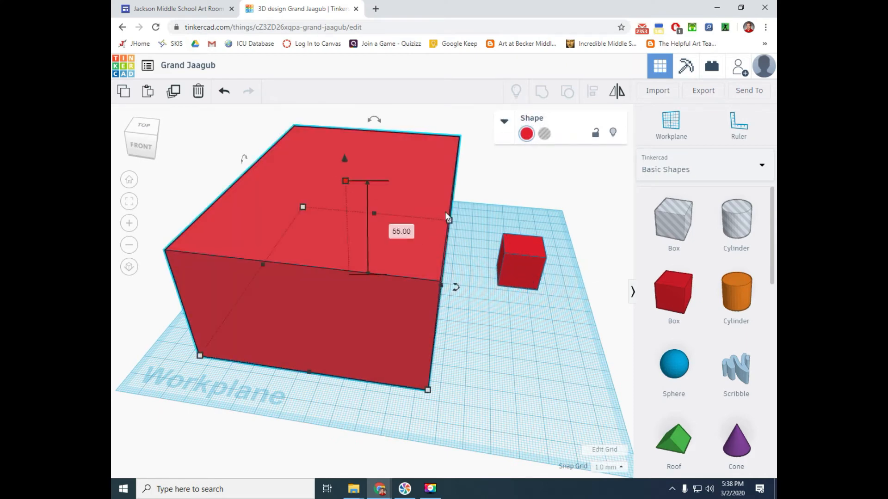
Set the height of the small red box to 55 mm
click(519, 251)
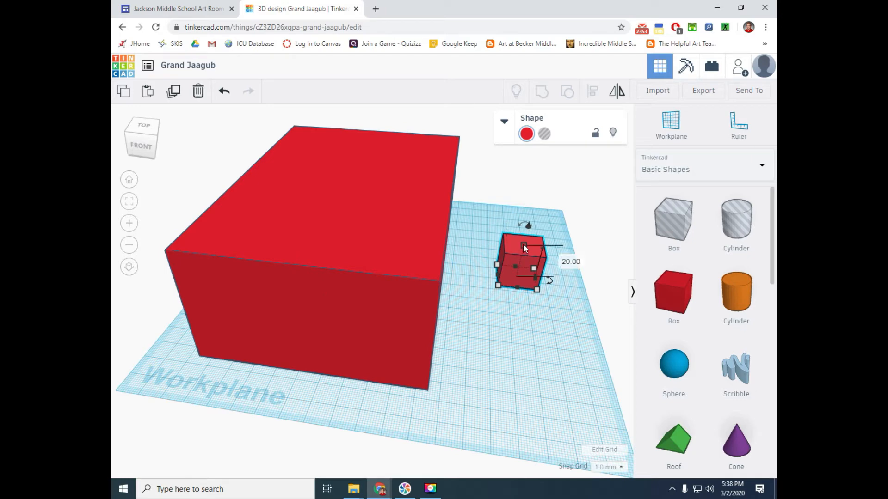
click(571, 262)
text(55)
key(Return)
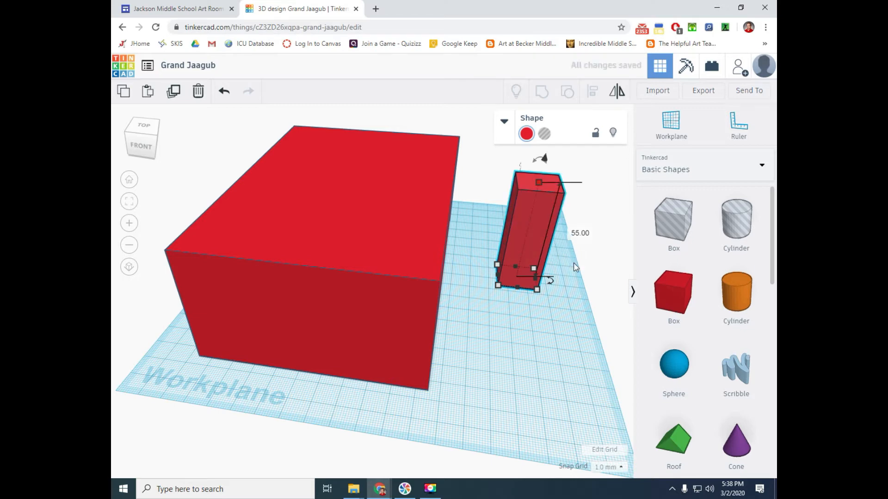
Move the small box against the rear of the large box's right side, enlarge its footprint into a side wing, and deselect it
drag(514, 273, 460, 225)
right_drag(460, 225, 495, 337)
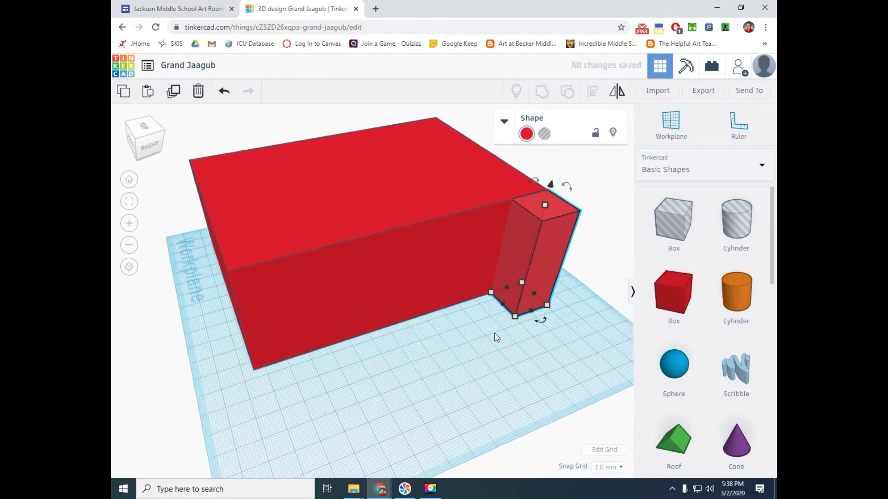
drag(515, 316, 435, 423)
right_drag(351, 414, 484, 418)
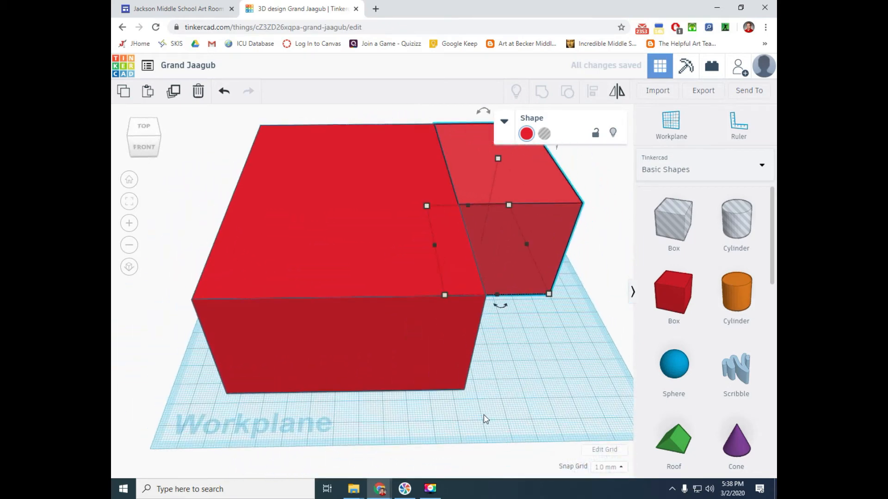
click(556, 369)
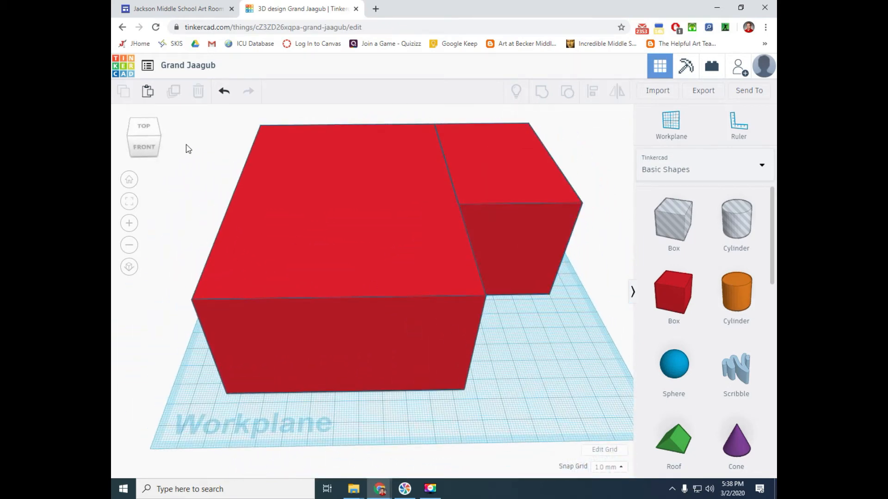
Group the two red boxes into one L-shaped block and deselect it
drag(196, 149, 584, 351)
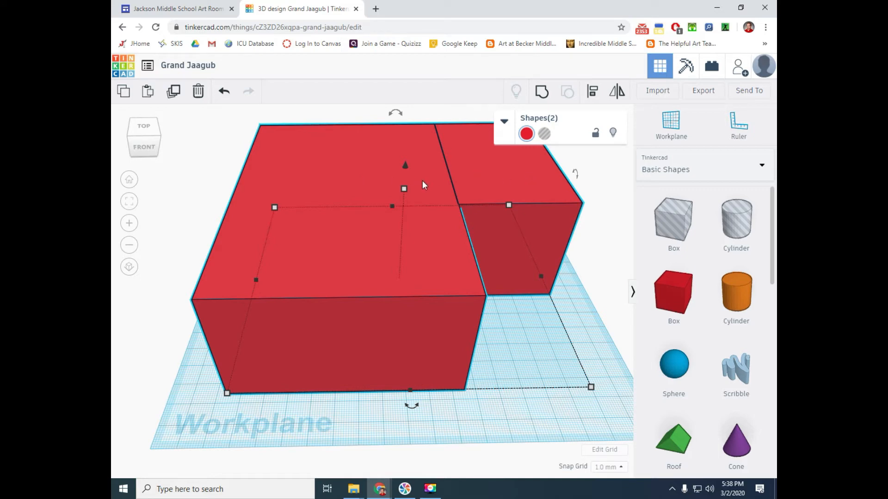
click(541, 93)
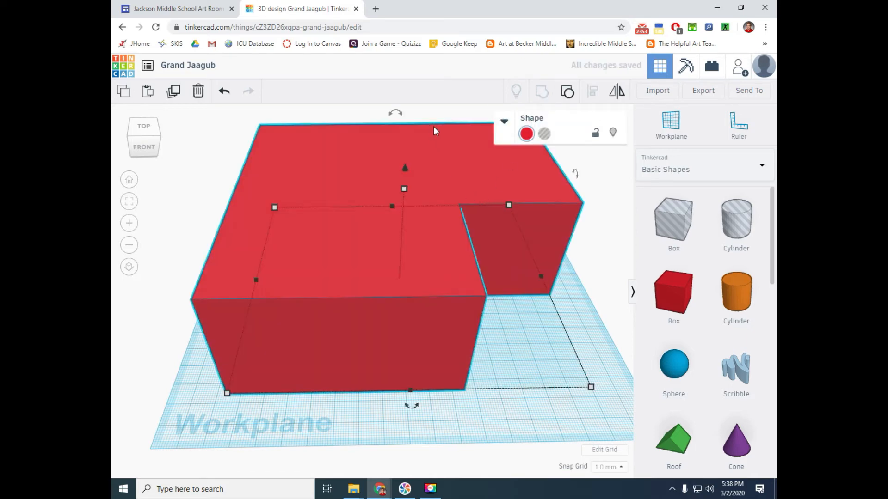
right_drag(577, 333, 448, 411)
click(448, 411)
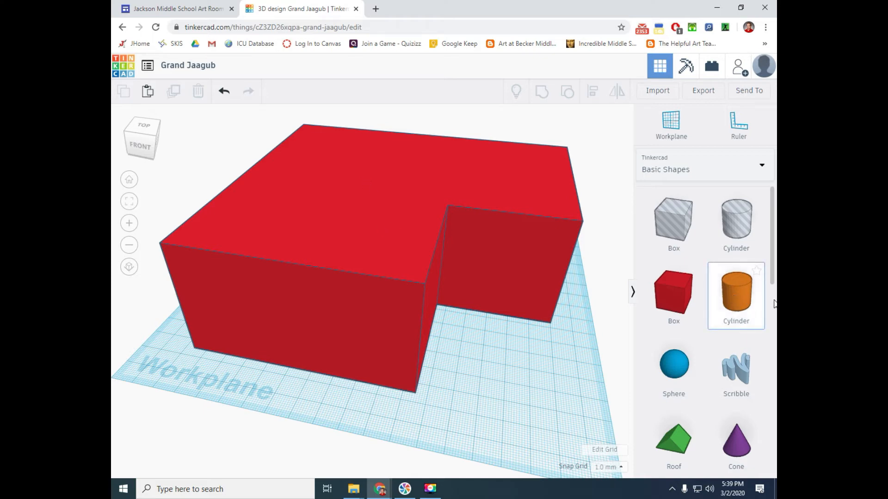
Place a solid orange cylinder on the free workplane in front of the side wing
drag(707, 299, 471, 401)
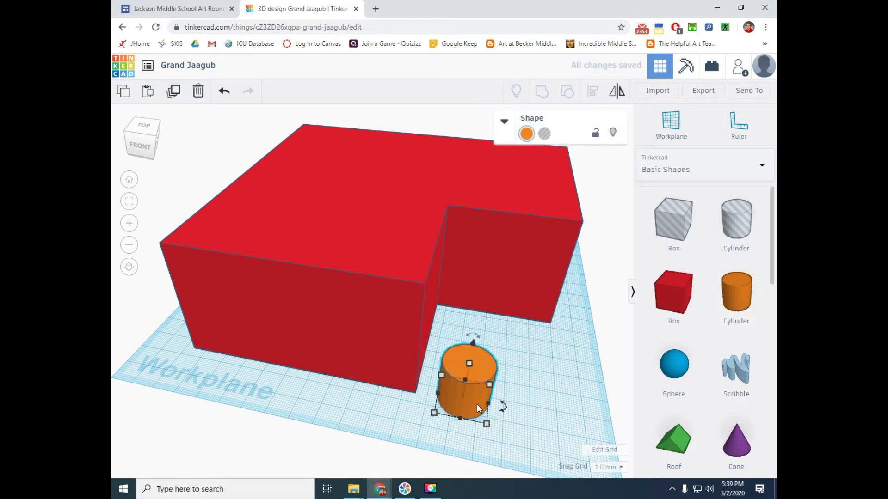
Try to move the cylinder into the red block, and undo the move
drag(465, 411, 371, 340)
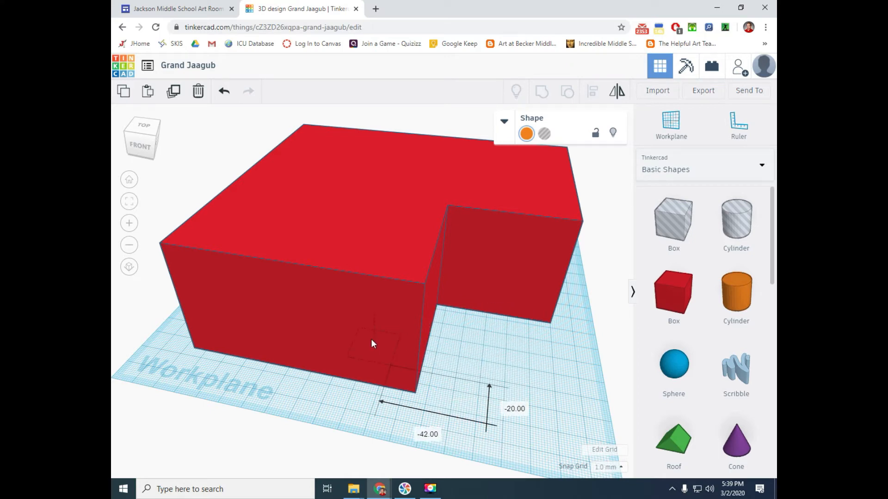
click(516, 376)
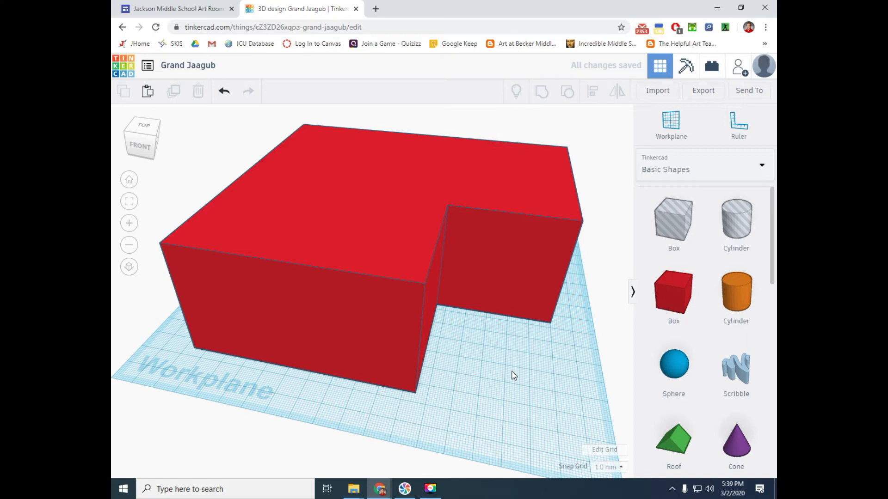
key(ctrl+z)
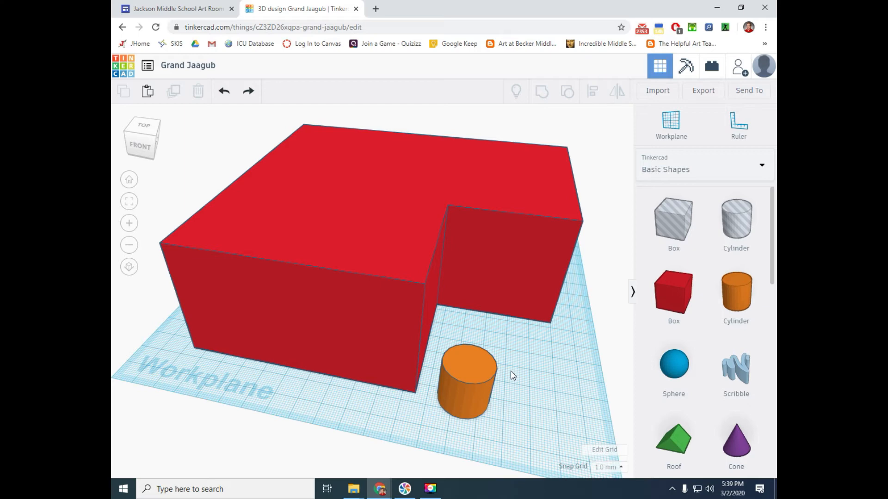
Raise the cylinder 55 mm above the workplane and move it over the top of the red block
click(480, 382)
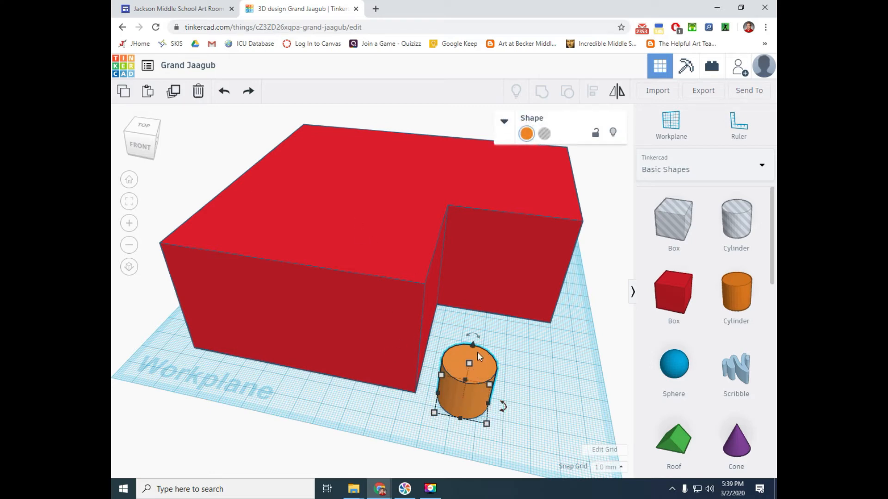
drag(473, 345, 506, 219)
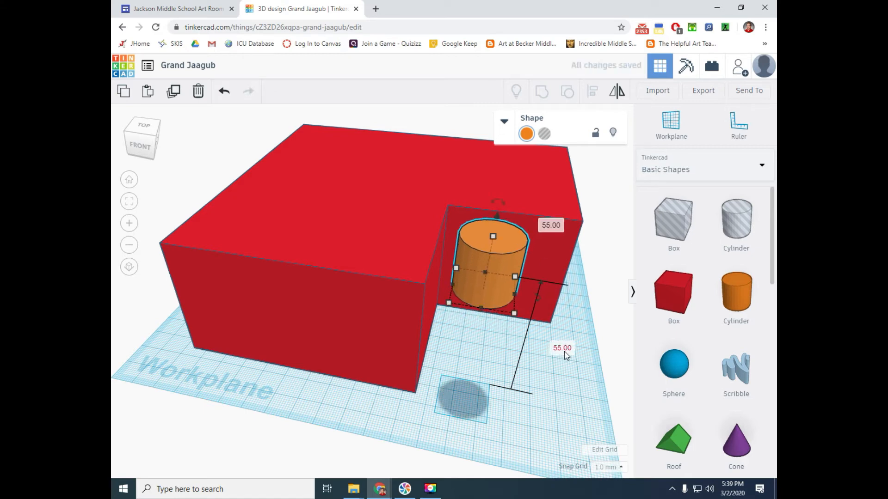
drag(489, 287, 312, 231)
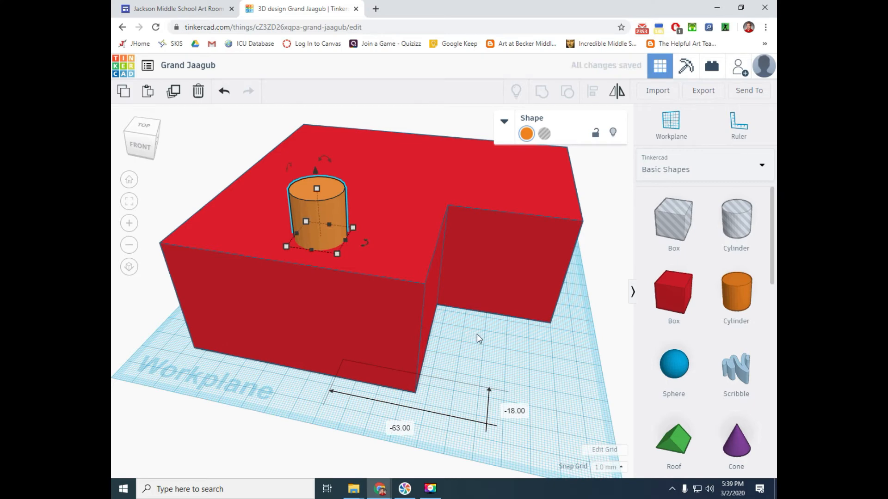
Shrink the cylinder's footprint to about 10 mm, move it near the block's rear edge, and deselect it
drag(338, 254, 363, 141)
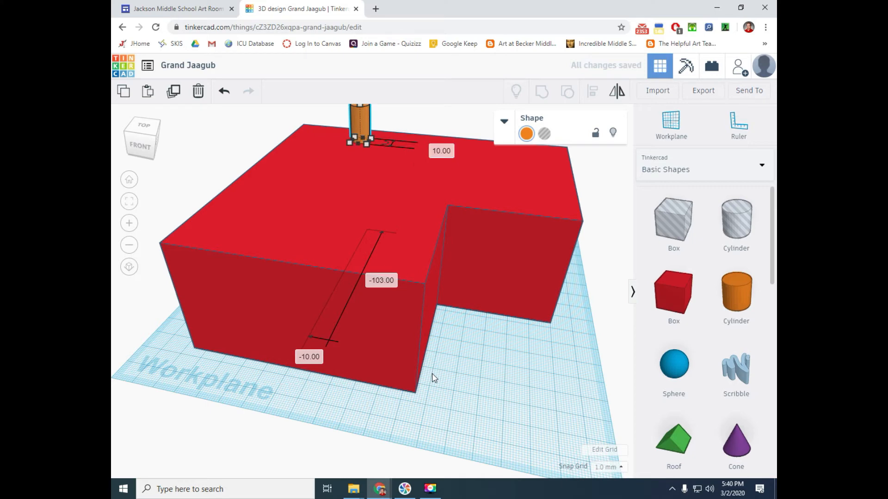
scroll(435, 376, down, 3)
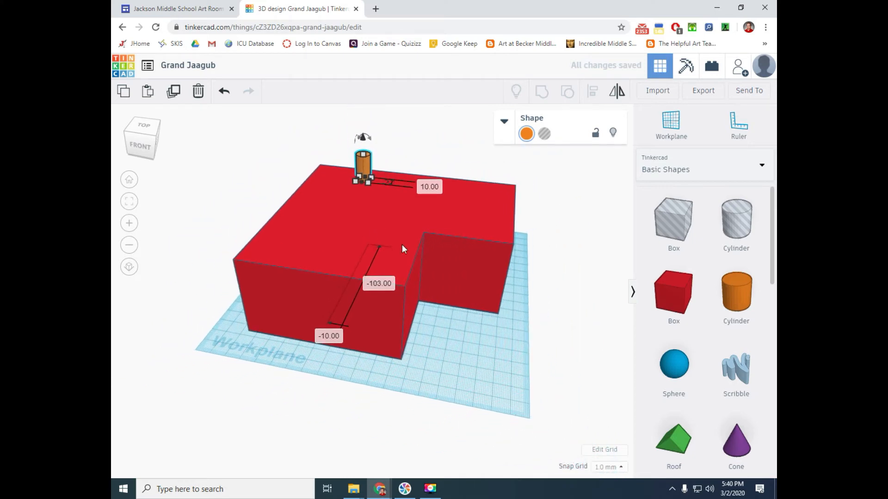
click(445, 357)
mouse_move(440, 356)
right_down()
mouse_move(450, 342)
mouse_move(456, 348)
right_up()
right_drag(514, 314, 511, 331)
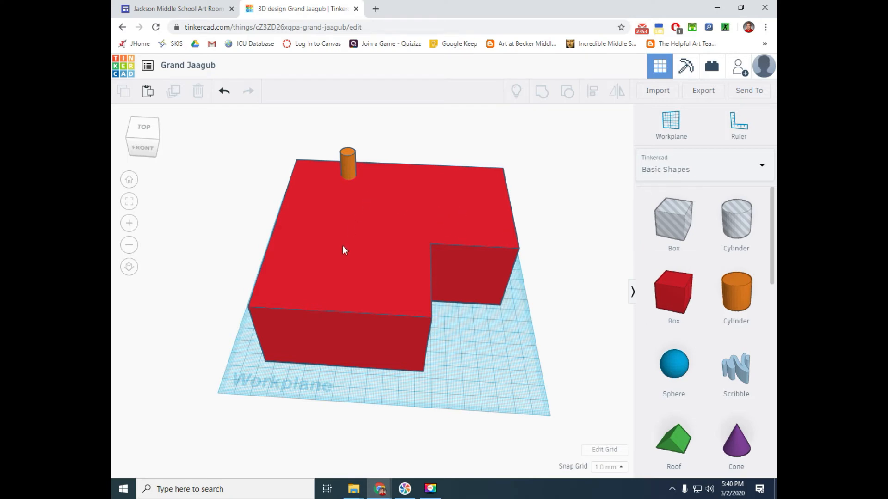
Place a hole box on the free workplane in front of the side wing
drag(669, 226, 490, 326)
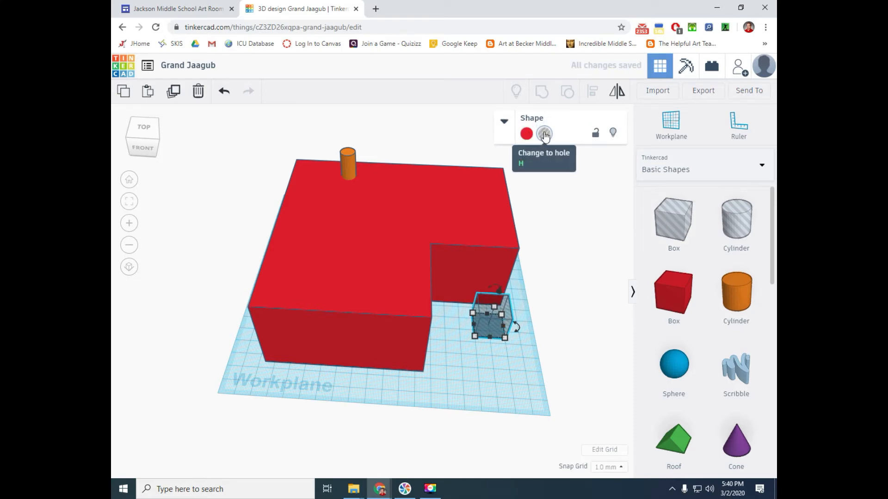
Make the hole box solid dark blue, and change it back to a hole
click(526, 134)
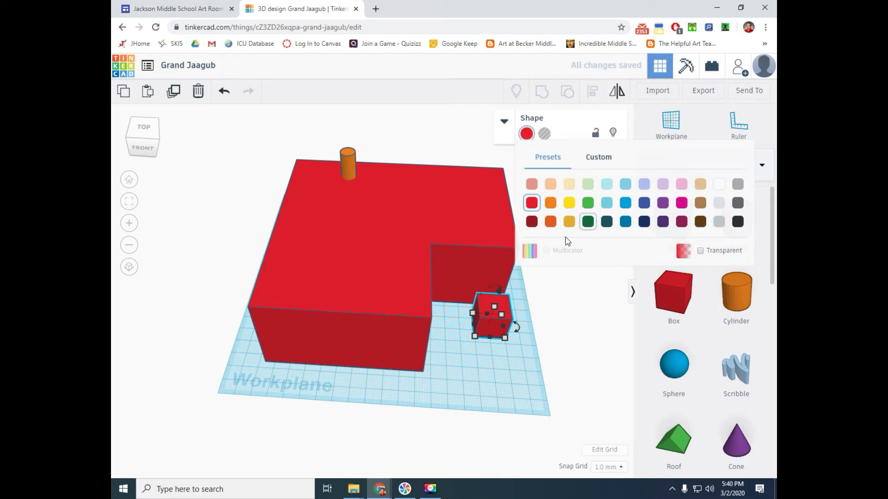
click(625, 222)
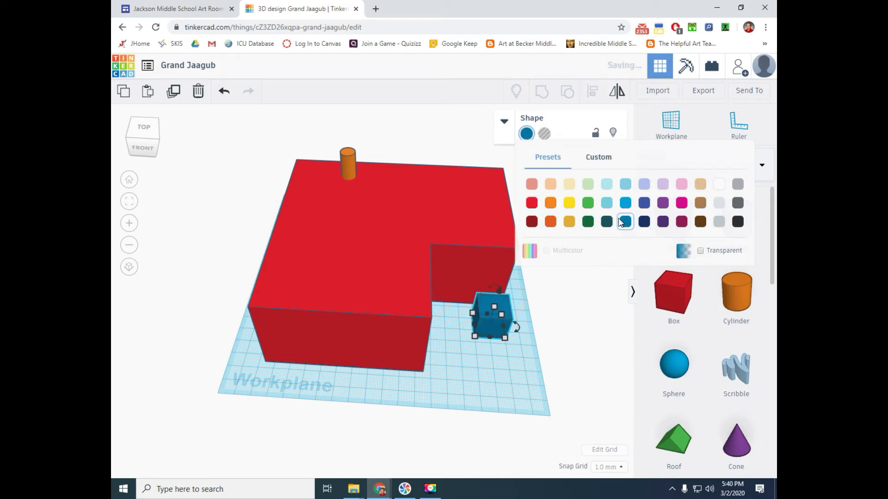
click(545, 135)
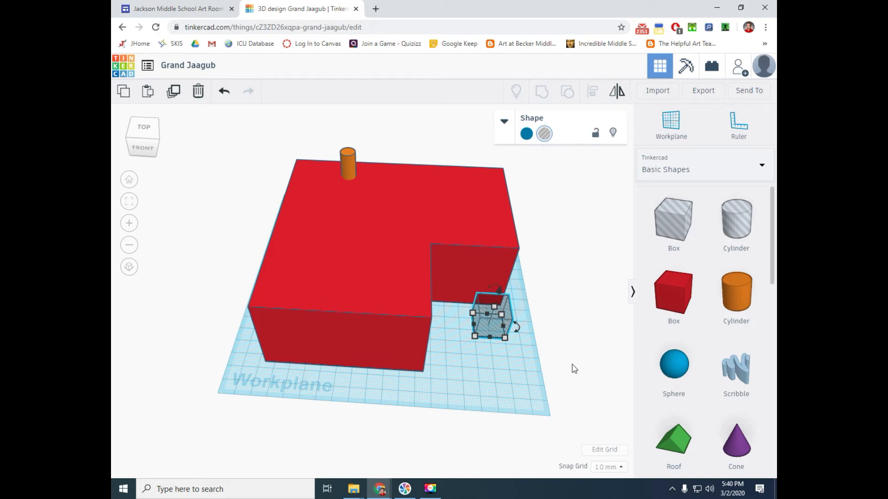
Set the height of the hole box to 55 mm
mouse_move(505, 337)
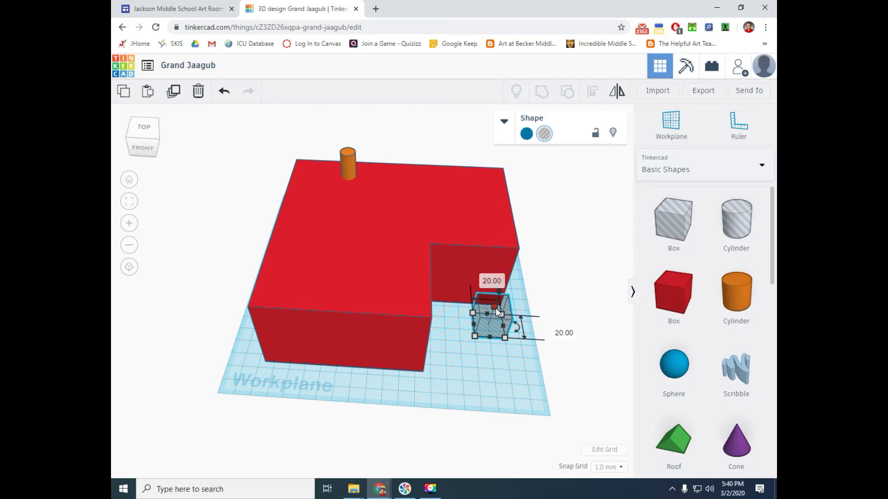
click(541, 316)
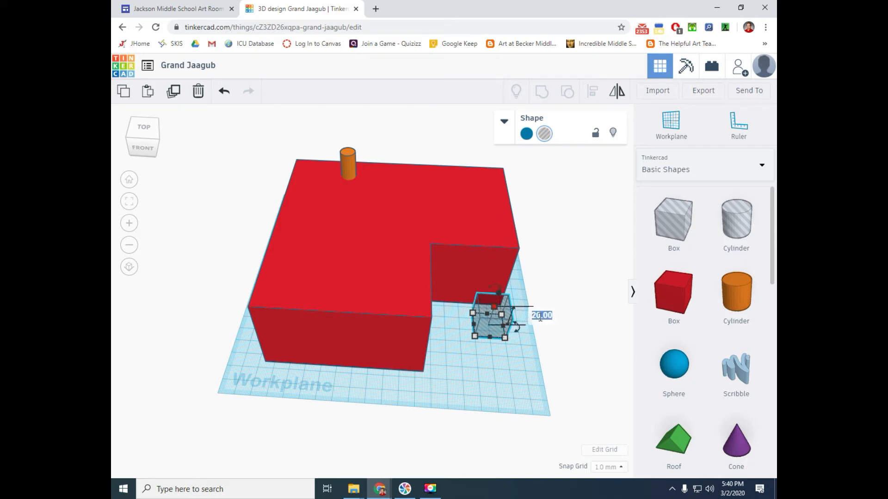
text(55)
key(Return)
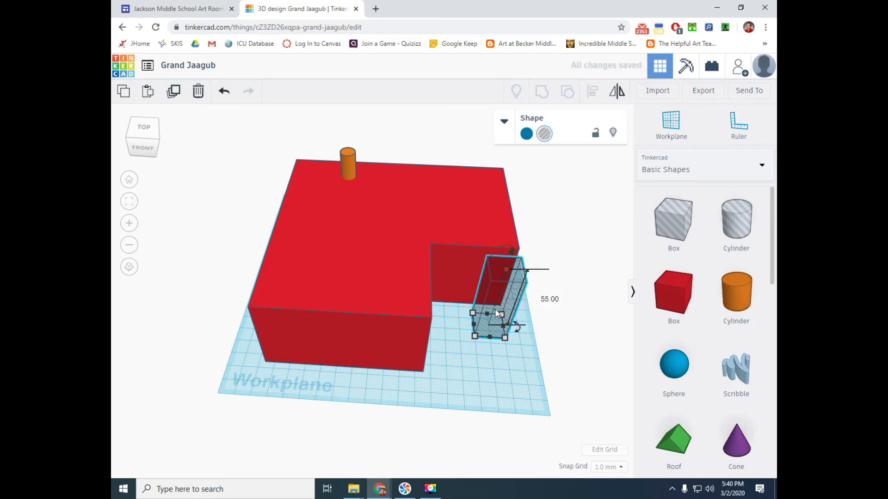
Move the hole box back into the side wing and widen it to 53 mm, leaving thin walls
drag(482, 327, 478, 289)
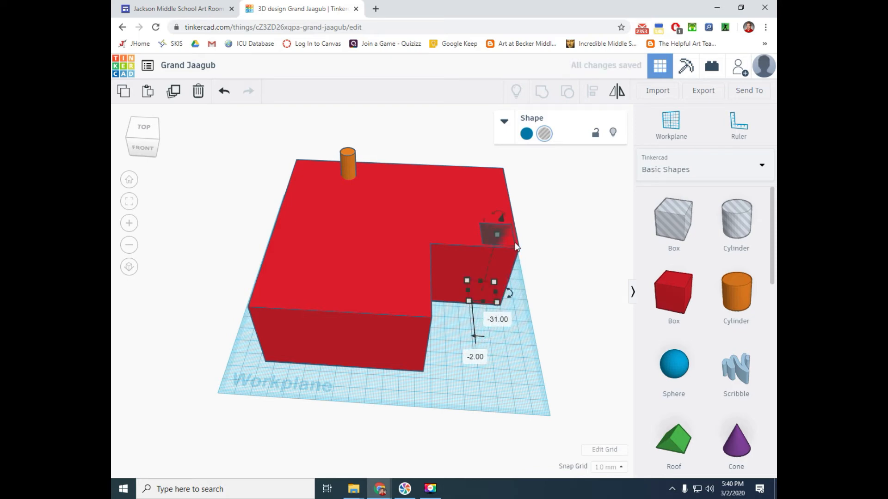
scroll(519, 247, up, 3)
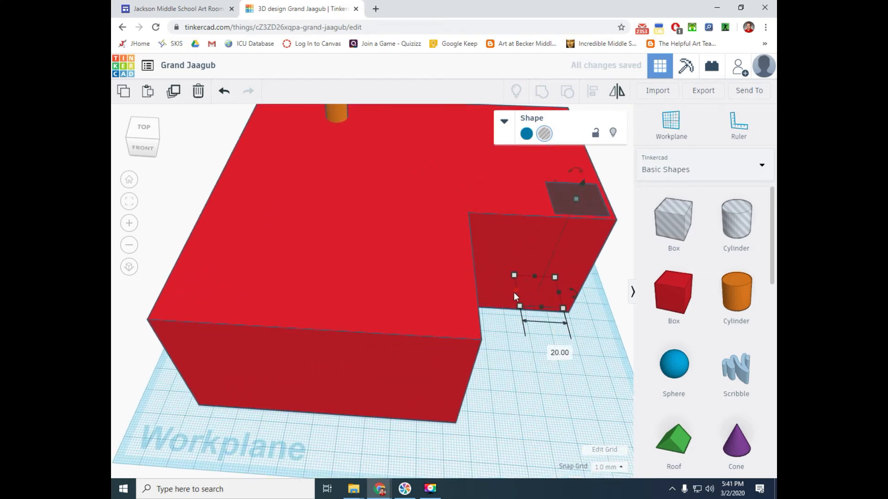
drag(515, 290, 446, 293)
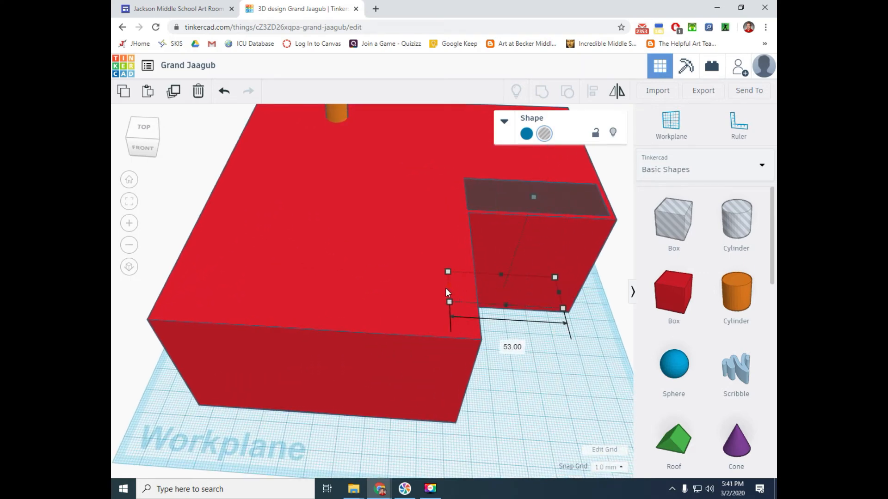
Stretch the hole box toward the rear wall of the side wing to a depth of 83 mm
scroll(506, 317, down, 1)
scroll(506, 317, down, 3)
drag(461, 280, 458, 224)
right_drag(547, 252, 566, 307)
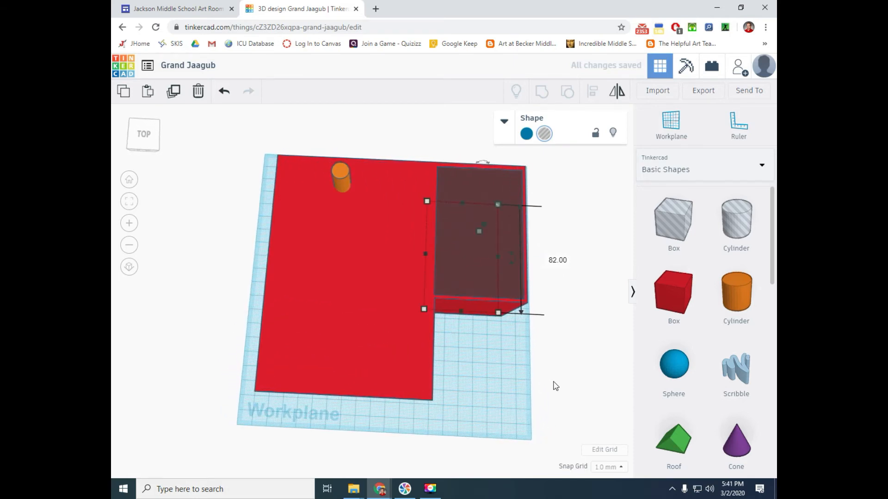
drag(469, 202, 464, 201)
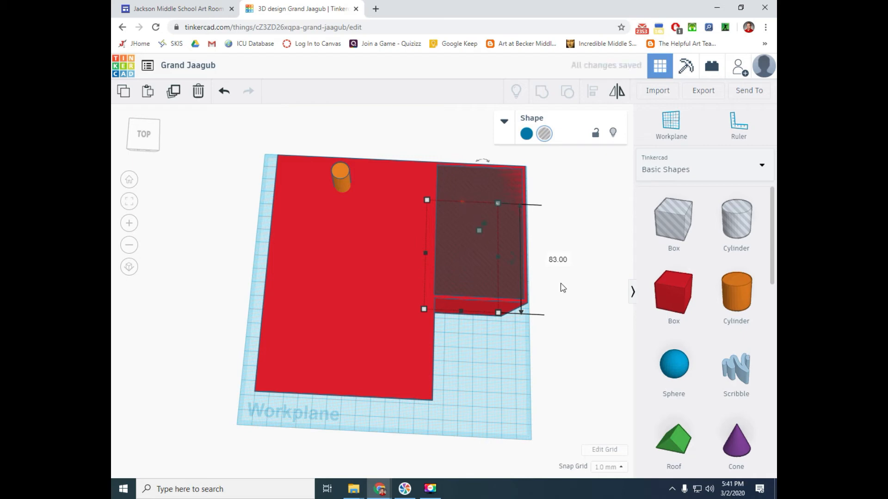
Group the hole box with the red block to hollow out the side wing, and deselect the block
drag(576, 366, 396, 151)
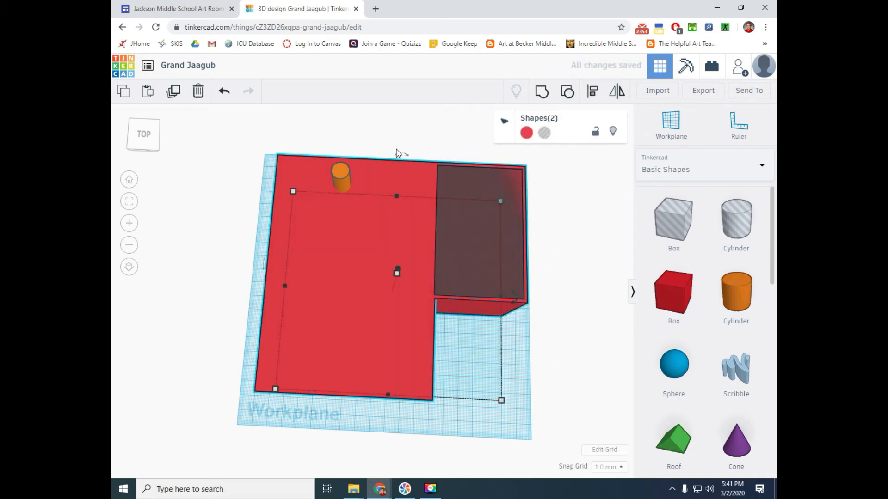
click(543, 99)
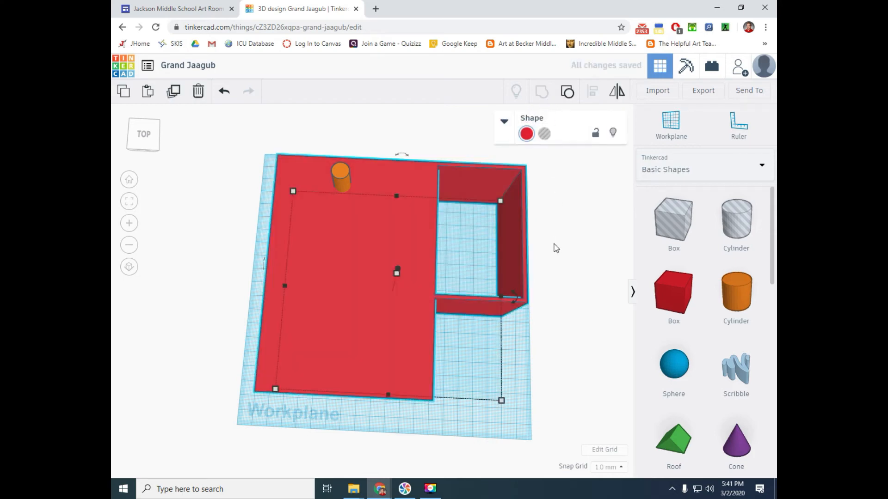
right_drag(554, 292, 466, 331)
click(551, 377)
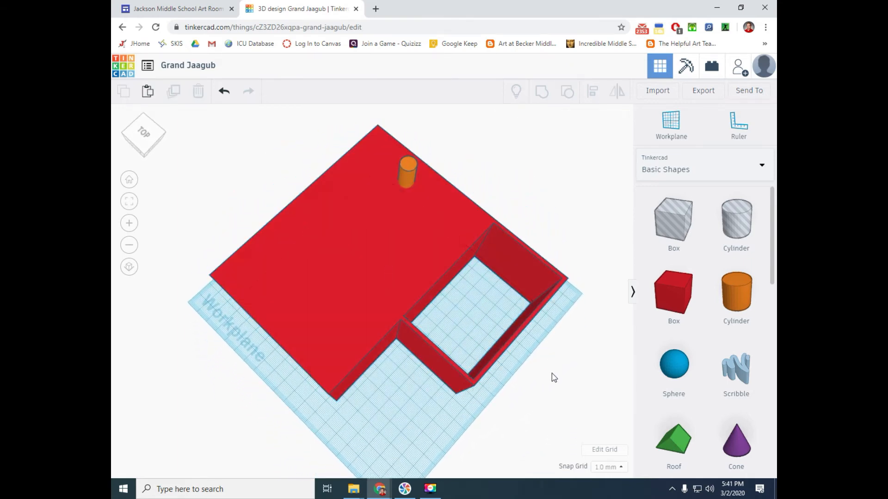
right_drag(432, 429, 418, 369)
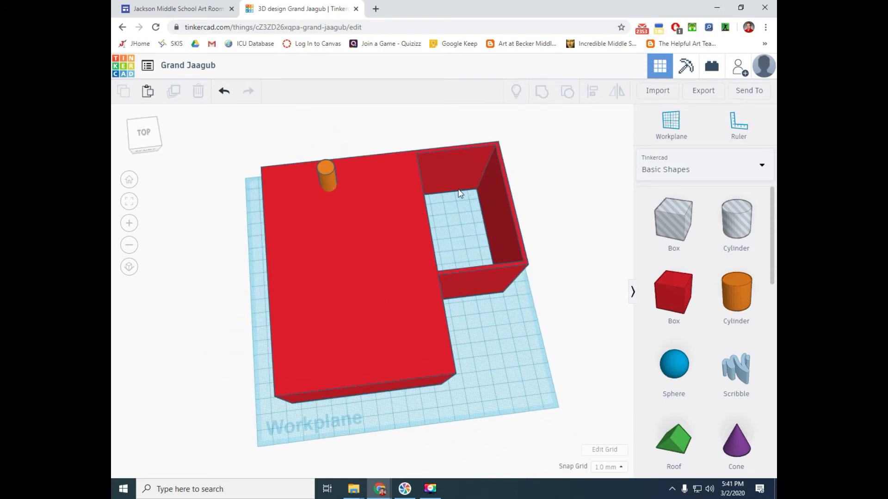
Fit a second hole box into the rear half of the large section and group it with the red block to hollow out another room
drag(673, 219, 478, 336)
click(478, 338)
right_drag(478, 352, 457, 319)
click(526, 327)
drag(461, 350, 375, 215)
drag(330, 270, 284, 297)
shift+click(485, 256)
click(542, 91)
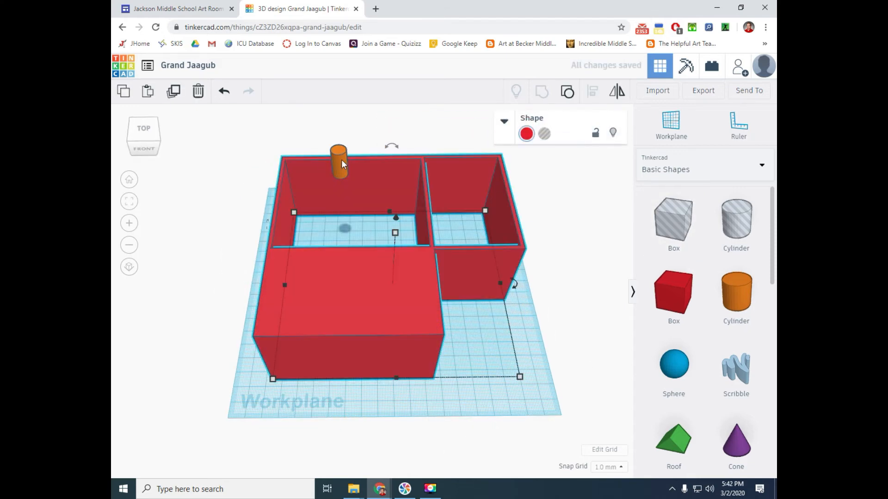
Delete the stray orange cylinder from the rear room and clear the selection
click(334, 163)
key(Delete)
click(503, 338)
Add a 55 mm tall hole box, stretch it over most of the front section, and group it with the red block
drag(673, 219, 408, 409)
click(540, 346)
text(55)
key(Return)
drag(458, 369, 369, 323)
drag(374, 365, 376, 375)
drag(503, 411, 337, 342)
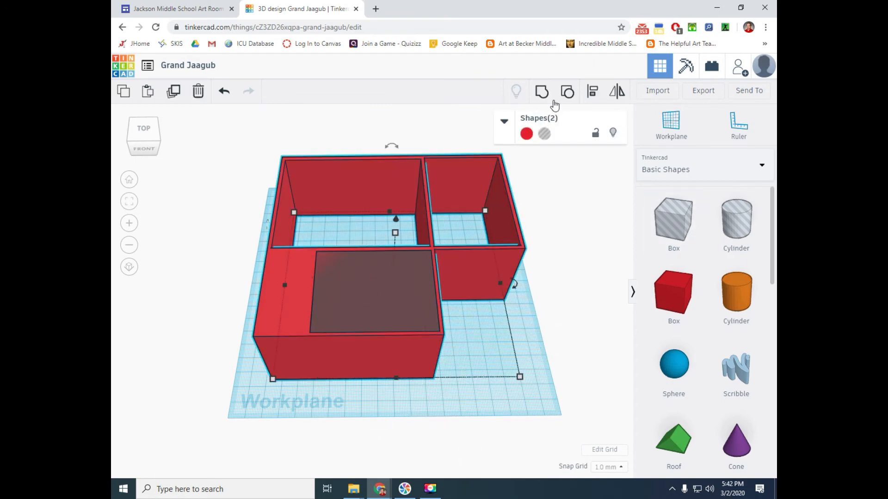
click(542, 92)
click(495, 340)
Fit another 55 mm tall hole box into the remaining narrow strip of the front section and group it to hollow out a small room
drag(683, 228, 428, 395)
click(534, 348)
text(55)
key(Return)
drag(469, 368, 333, 315)
key(ctrl+z)
drag(354, 348, 313, 361)
shift+click(298, 354)
click(542, 92)
click(520, 306)
Place a hole box 40 mm tall through the front wall of the side wing as a doorway cutter
mouse_move(508, 313)
right_down()
mouse_move(420, 368)
mouse_move(485, 388)
mouse_move(519, 320)
mouse_move(510, 328)
right_up()
click(694, 232)
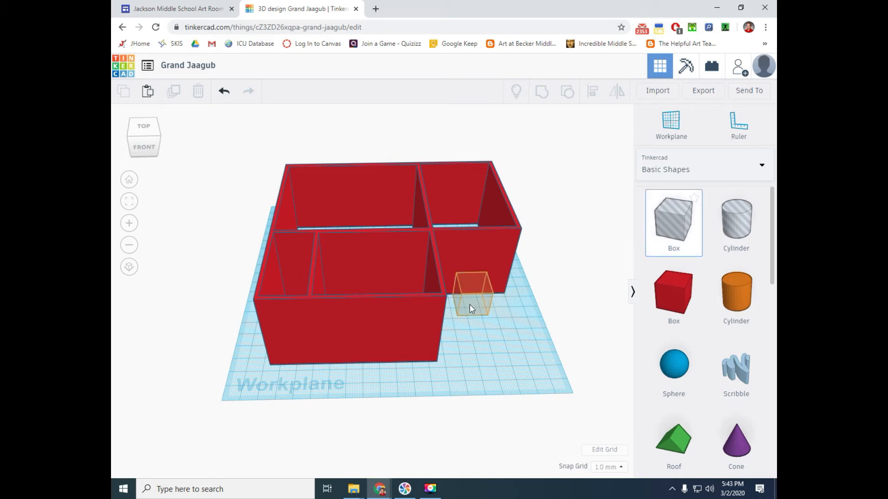
click(470, 304)
drag(476, 278, 478, 261)
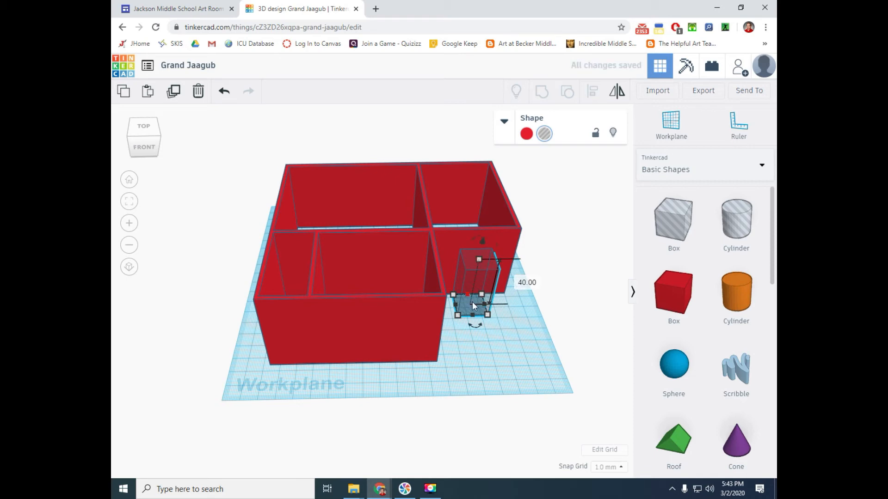
drag(473, 301, 468, 293)
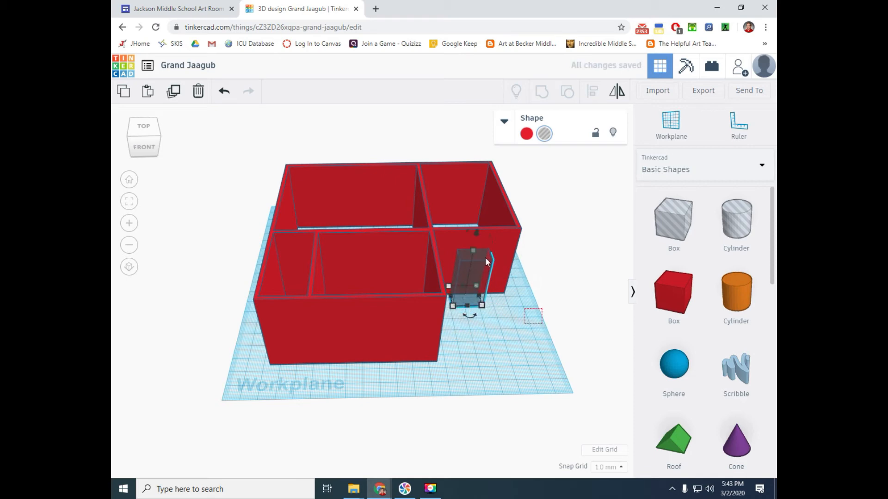
Try grouping the doorway hole box with the house, and undo the grouping
shift+click(476, 227)
click(542, 92)
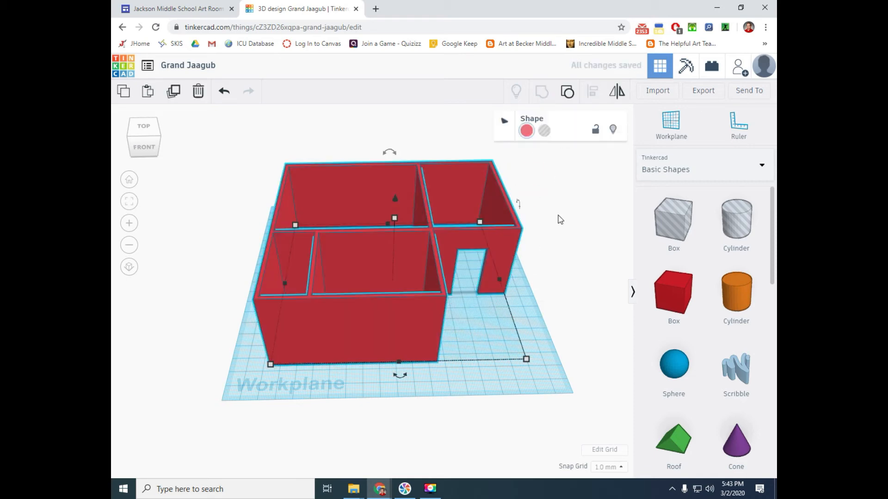
click(515, 330)
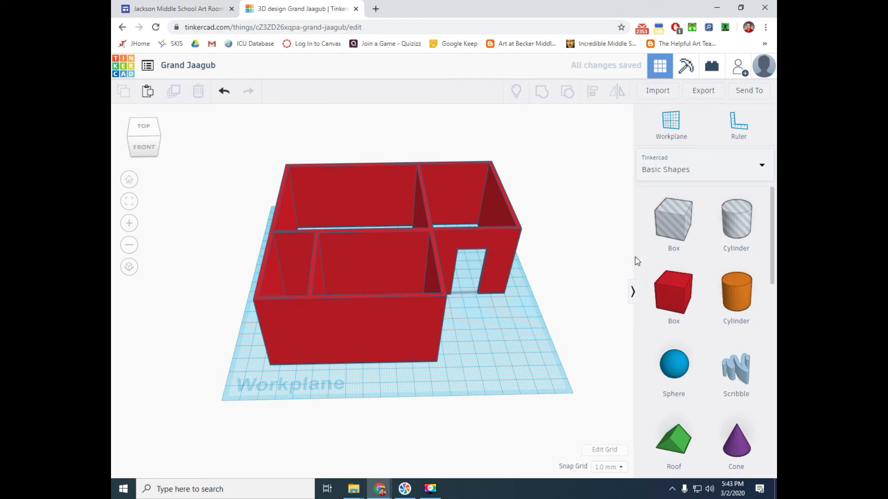
key(ctrl+z)
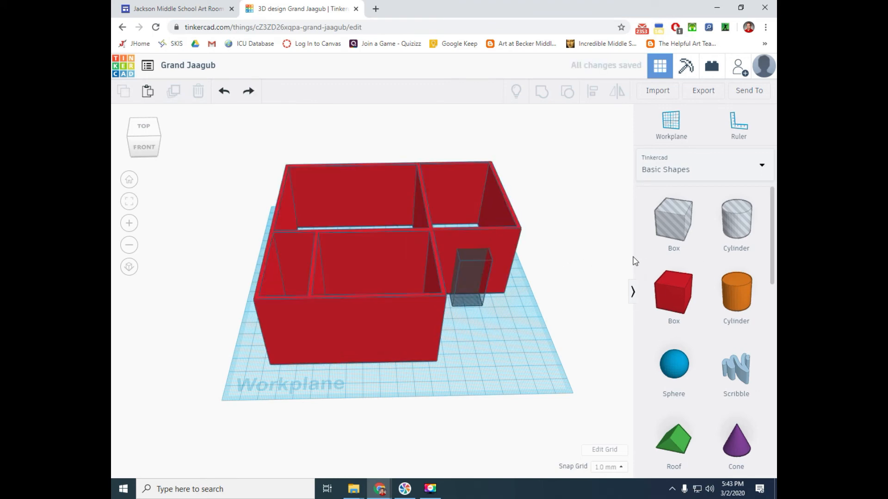
Copy the doorway hole box into the interior walls between the rooms, turning the copies to suit each wall
click(468, 302)
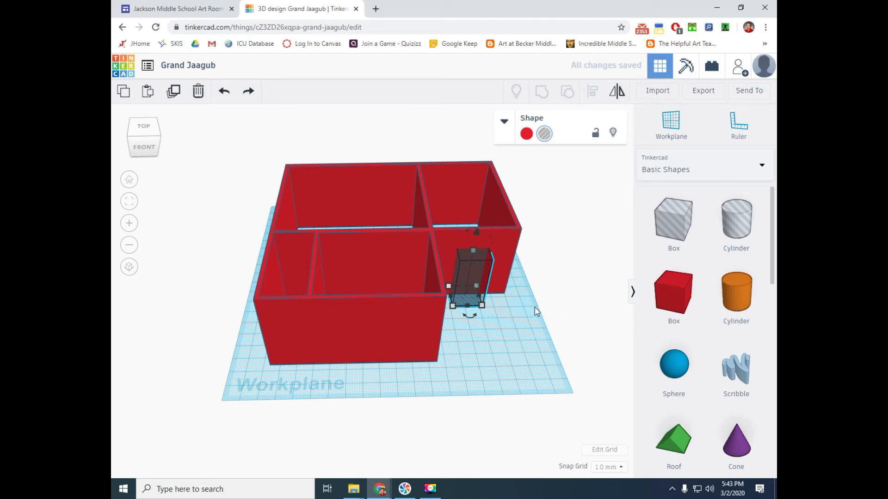
key(shift+Right)
alt+drag(498, 276, 326, 292)
key(ctrl+c)
key(ctrl+v)
key(ctrl+c)
key(ctrl+v)
Group all the doorway hole boxes with the house to cut the door openings, and deselect it
right_drag(471, 363, 539, 427)
drag(539, 426, 237, 153)
click(542, 92)
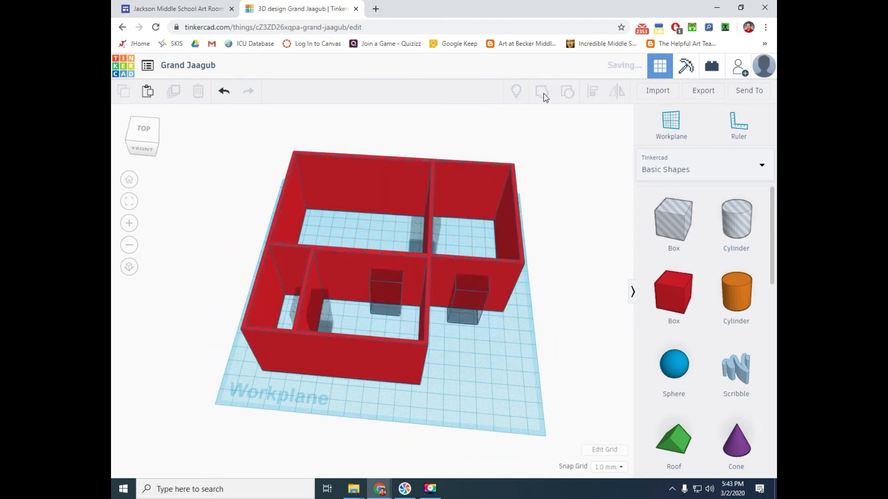
click(543, 365)
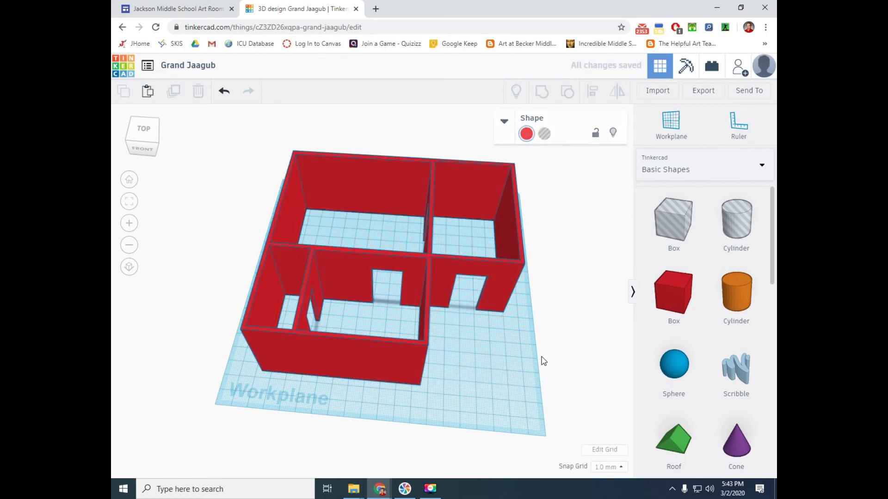
Try tilting the whole house sideways off the workplane, and undo the rotation
mouse_move(484, 373)
right_down()
mouse_move(561, 346)
mouse_move(482, 359)
mouse_move(491, 379)
right_up()
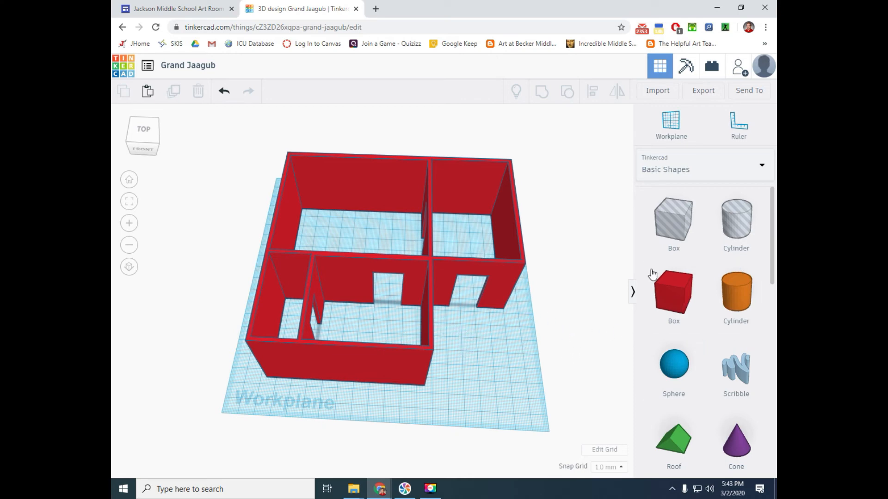
click(505, 296)
right_drag(525, 323, 518, 295)
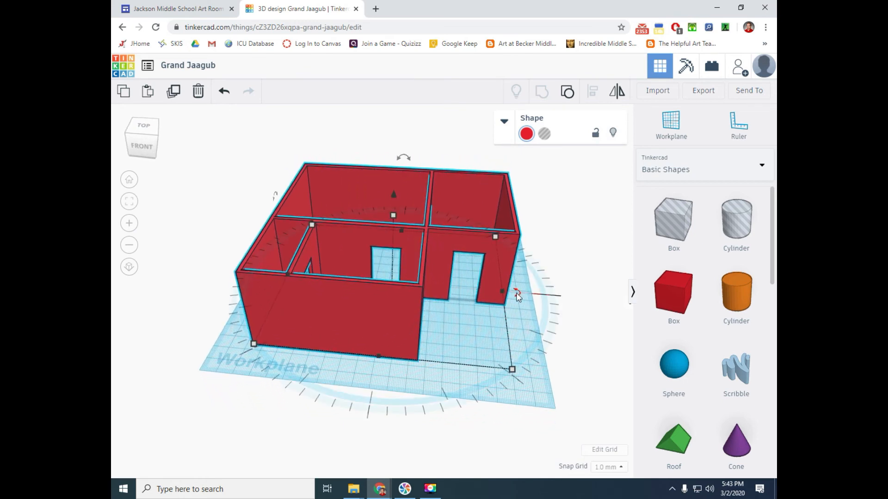
mouse_move(519, 297)
right_down()
mouse_move(468, 344)
mouse_move(388, 347)
mouse_move(500, 333)
mouse_move(510, 293)
right_up()
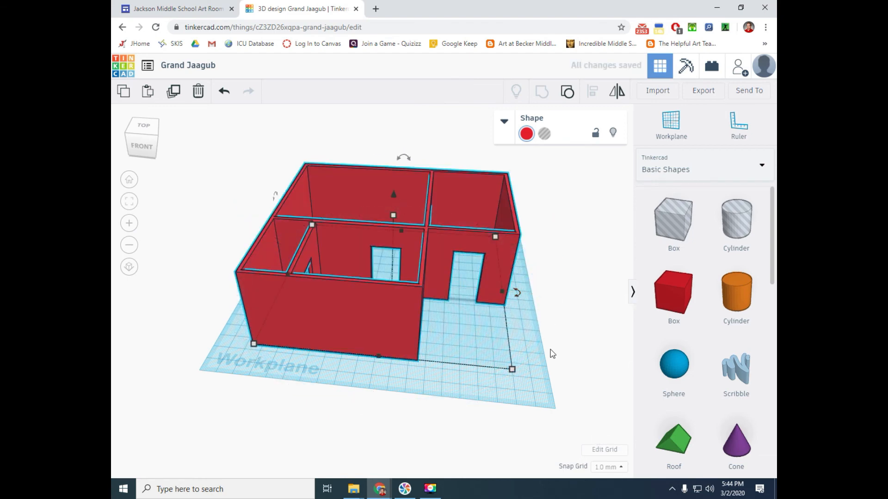
mouse_move(406, 158)
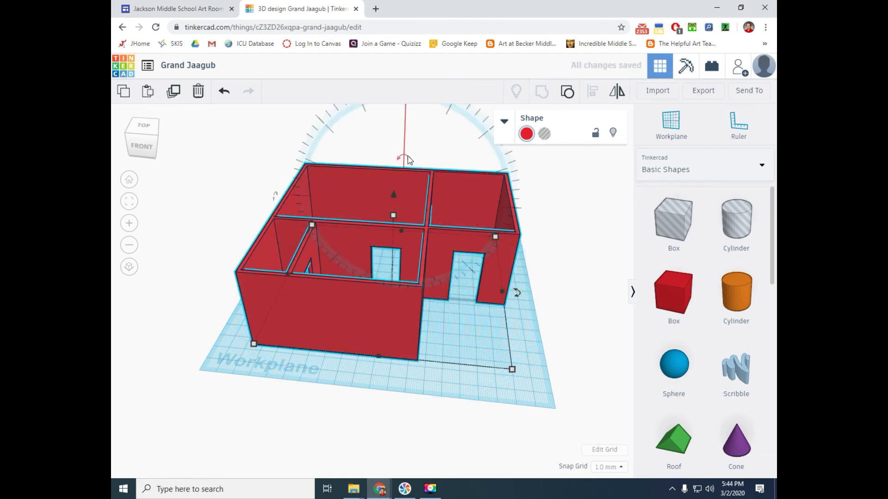
drag(408, 160, 465, 143)
right_drag(556, 256, 326, 256)
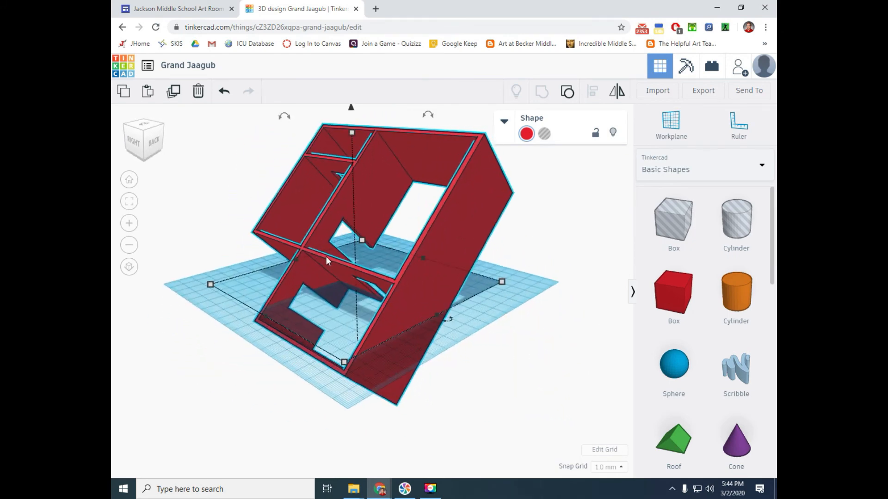
key(ctrl+z)
Try flipping the house over by -175°, undo the rotation, and deselect the house
right_drag(274, 306, 393, 264)
drag(292, 191, 306, 354)
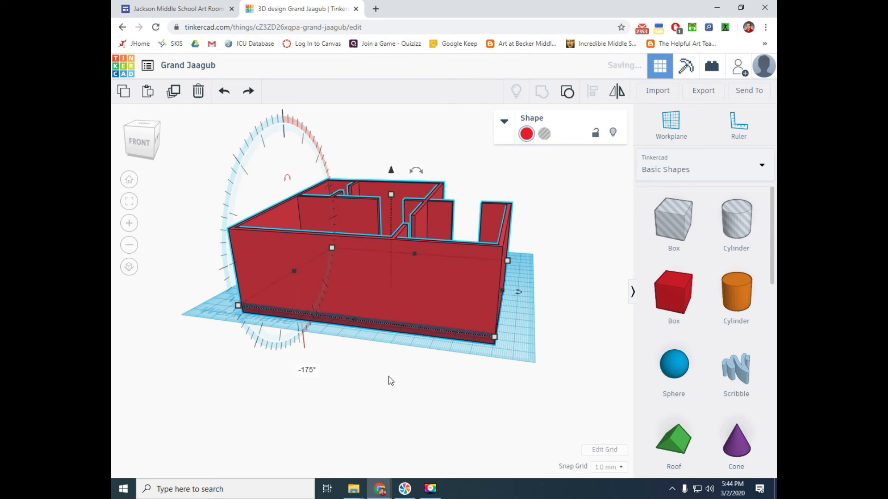
key(ctrl+z)
click(435, 385)
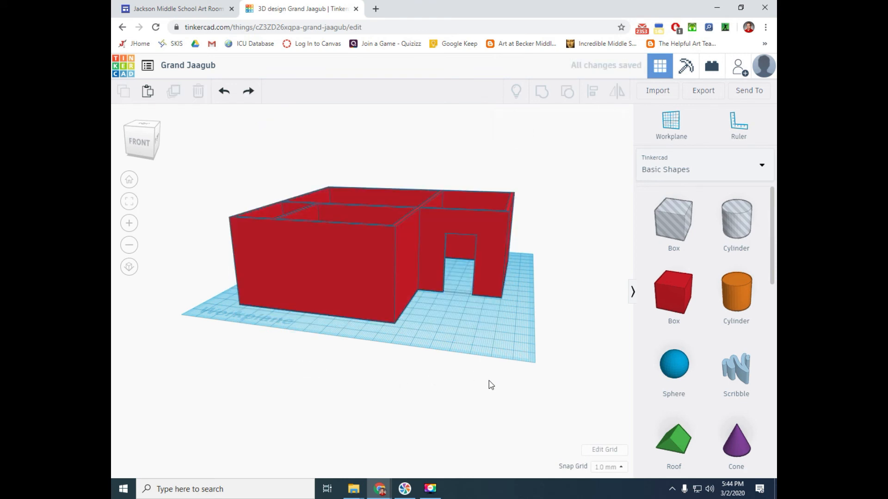
Add a solid box inside the large rear room and colour it dark orange
right_drag(456, 327, 507, 370)
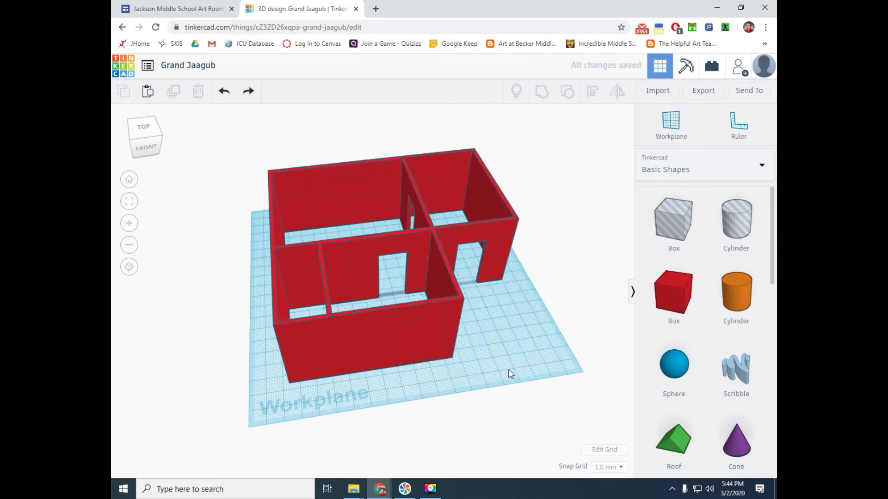
drag(684, 296, 348, 248)
right_drag(522, 277, 551, 342)
click(526, 133)
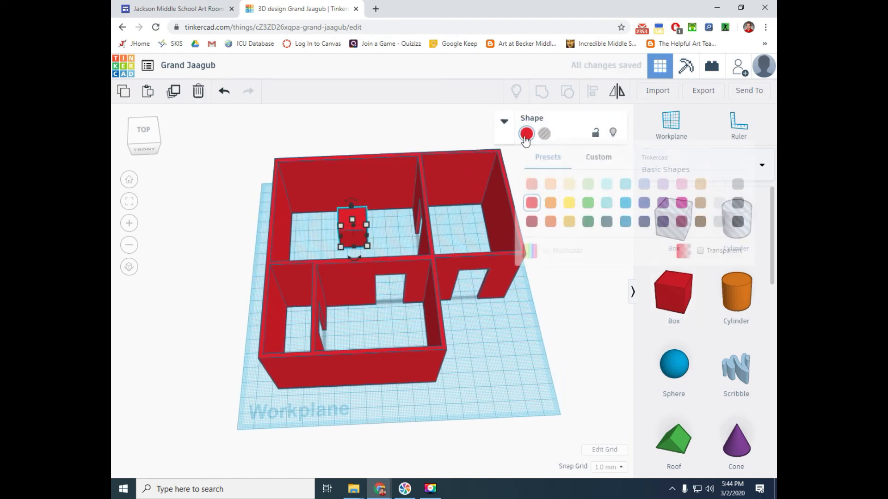
click(550, 223)
Move the orange box into the rear corner and duplicate it into a row of four kitchen cabinets along the back wall
drag(358, 218, 311, 205)
right_drag(310, 204, 311, 219)
alt+drag(298, 219, 372, 212)
click(387, 270)
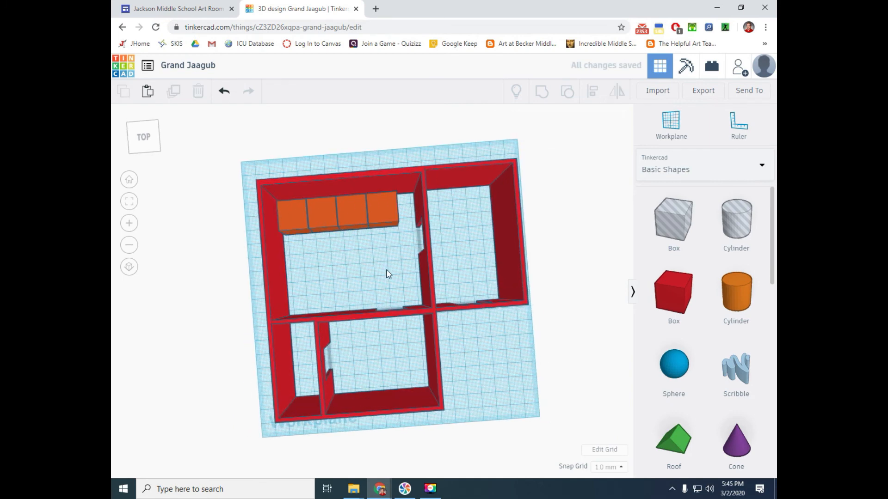
Copy the corner cabinet to a spot in front of it and make the copy taller as a refrigerator
right_drag(387, 270, 365, 241)
click(337, 204)
alt+drag(335, 200, 318, 233)
right_drag(332, 241, 345, 214)
drag(359, 200, 360, 182)
right_drag(385, 251, 348, 235)
Replace the original corner cabinet with the tall box and colour the tall box grey
click(361, 193)
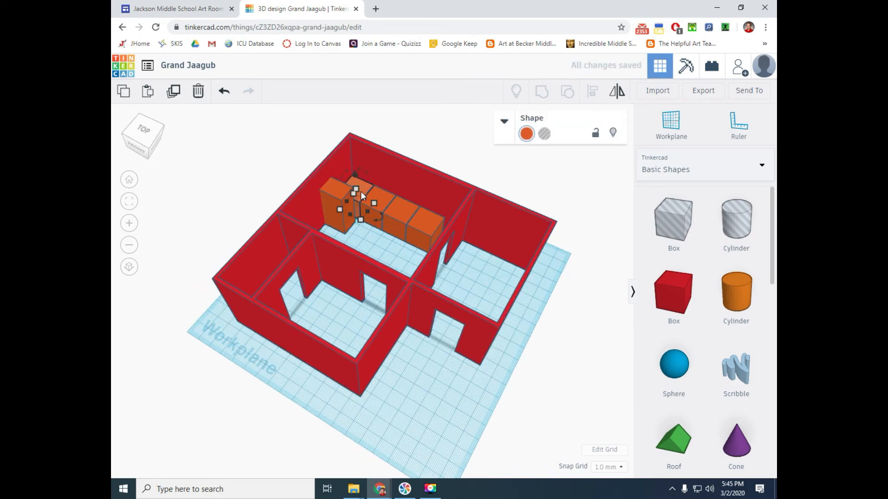
key(Delete)
drag(338, 199, 357, 177)
click(526, 133)
click(731, 199)
Place a hole cylinder on the cabinet beside the refrigerator, shrunk to the size of a stove burner
right_drag(387, 252, 433, 249)
click(361, 204)
scroll(372, 278, up, 5)
drag(736, 222, 336, 188)
right_drag(335, 185, 340, 160)
click(402, 351)
drag(408, 326, 405, 351)
drag(445, 398, 378, 330)
right_drag(389, 342, 385, 323)
drag(367, 309, 304, 187)
key(ctrl+z)
drag(365, 272, 347, 219)
Duplicate the burner cylinder to make four and group them with the cabinet to cut the stove burners
key(ctrl+d)
key(ctrl+d)
key(ctrl+d)
key(ctrl+g)
key(ctrl+z)
shift+click(304, 214)
shift+click(308, 192)
shift+click(349, 196)
key(ctrl+g)
click(435, 240)
click(361, 394)
Place a red box in the side wing room and adjust its height as the body of an armchair
scroll(361, 394, down, 5)
click(653, 293)
right_drag(366, 324, 467, 319)
scroll(393, 264, up, 5)
click(341, 227)
right_drag(462, 277, 360, 273)
drag(432, 242, 434, 222)
Duplicate the armchair box, turn the copy into a hole, and shrink it to form the seat cutout
key(ctrl+d)
click(544, 130)
drag(434, 227, 441, 282)
drag(464, 325, 430, 248)
right_drag(463, 309, 409, 306)
drag(465, 270, 416, 289)
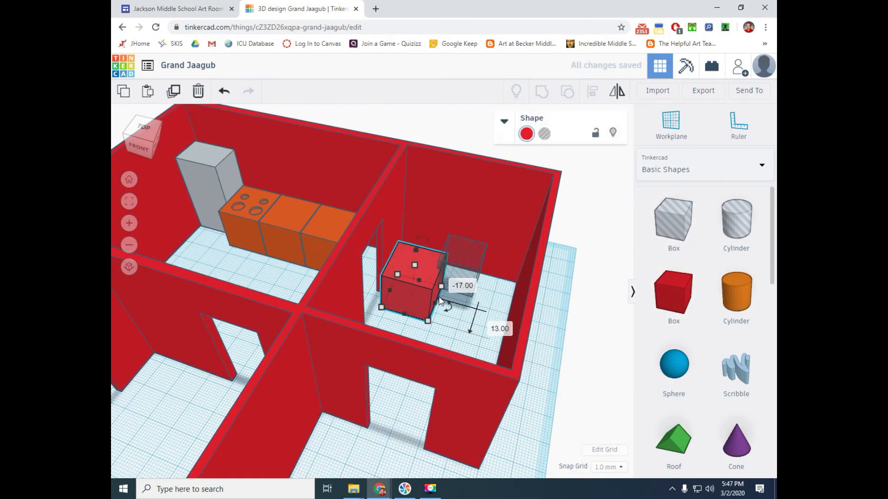
key(ctrl+z)
Fit the red box over the hole box, group them to carve the seat, and colour the armchair blue
right_drag(439, 319, 467, 317)
click(444, 248)
drag(430, 257, 476, 263)
shift+click(457, 276)
click(546, 94)
click(526, 133)
click(536, 194)
Duplicate the blue armchair, move the copy across the room, and stretch it into a sofa
key(ctrl+d)
drag(506, 269, 465, 303)
drag(485, 276, 472, 393)
right_drag(362, 339, 360, 365)
click(323, 233)
Place a cylinder in the small front room, lower its height for a toilet bowl, and colour it white
scroll(324, 356, down, 3)
middle_drag(369, 366, 539, 380)
drag(736, 292, 402, 280)
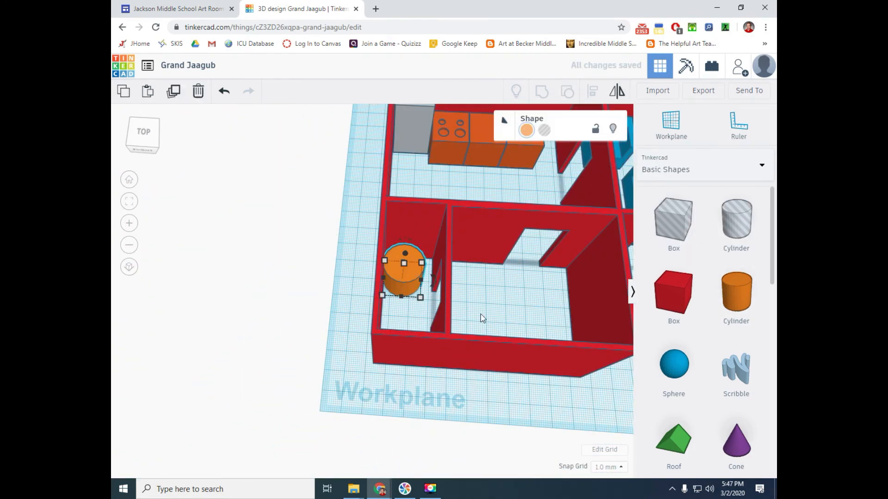
right_drag(482, 318, 483, 307)
drag(404, 263, 404, 272)
click(526, 134)
click(720, 185)
Add a box behind the white cylinder and size it as a toilet tank
drag(673, 293, 488, 303)
right_drag(532, 369, 476, 343)
drag(495, 335, 413, 295)
right_drag(444, 333, 490, 361)
drag(401, 255, 401, 263)
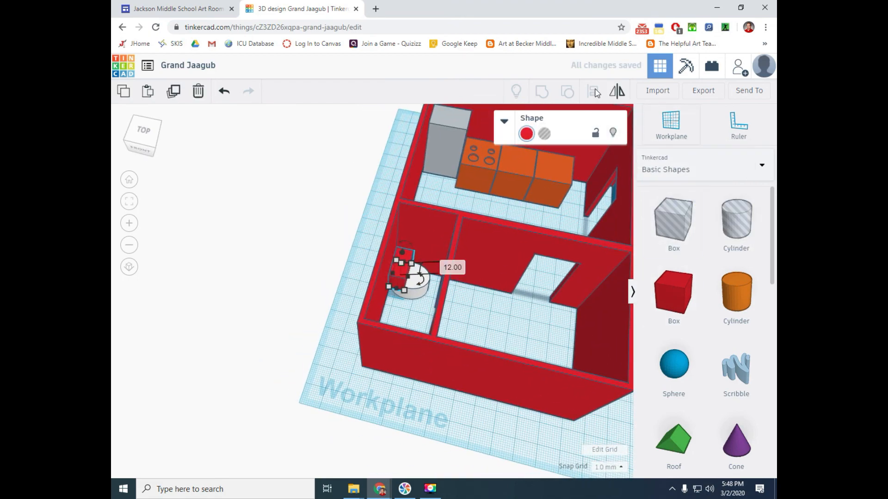
Select the tank box together with the bowl cylinder and colour them white
click(463, 315)
click(418, 285)
click(463, 314)
click(400, 272)
shift+click(419, 286)
click(526, 134)
click(719, 186)
Place a green roof shape and stretch it to cover the footprint of the whole house
right_drag(477, 311, 488, 340)
scroll(485, 264, down, 3)
middle_drag(505, 262, 412, 301)
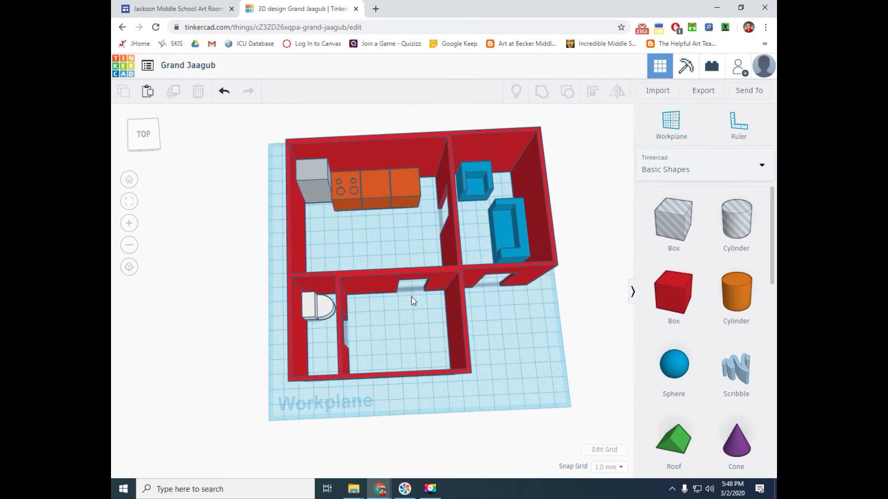
right_drag(517, 363, 574, 367)
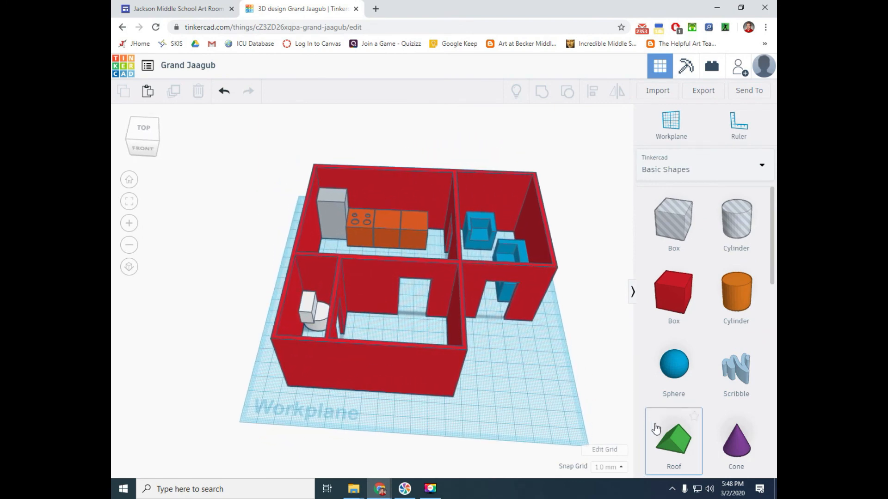
drag(506, 341, 319, 458)
drag(517, 360, 566, 236)
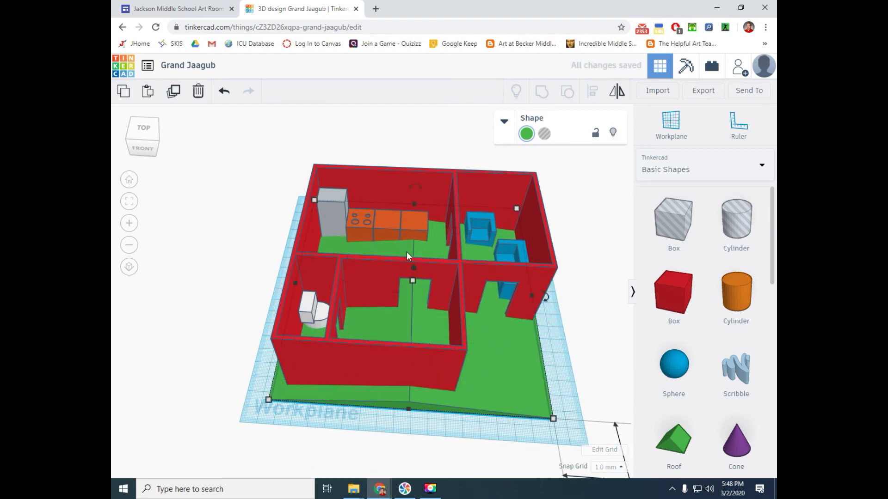
Raise the roof onto the top of the walls, increase its peak height, and deselect it
drag(414, 264, 418, 201)
right_drag(418, 202, 527, 364)
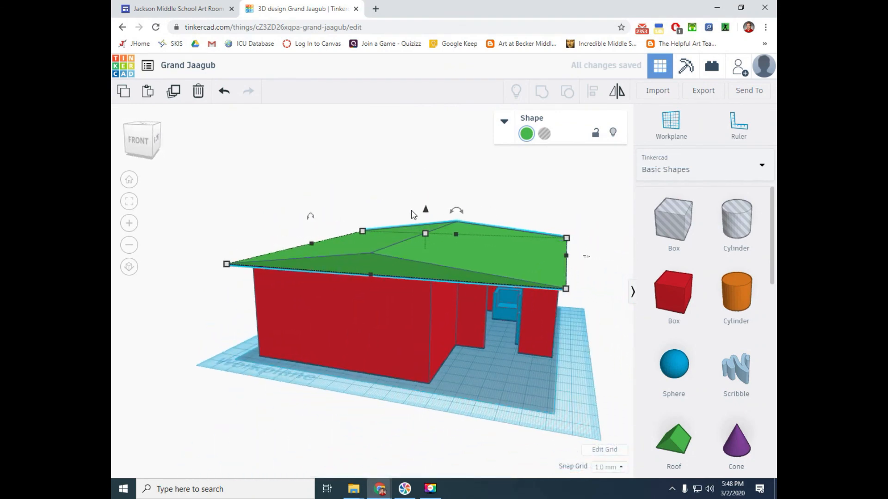
drag(426, 232, 426, 205)
click(507, 384)
right_drag(507, 384, 523, 445)
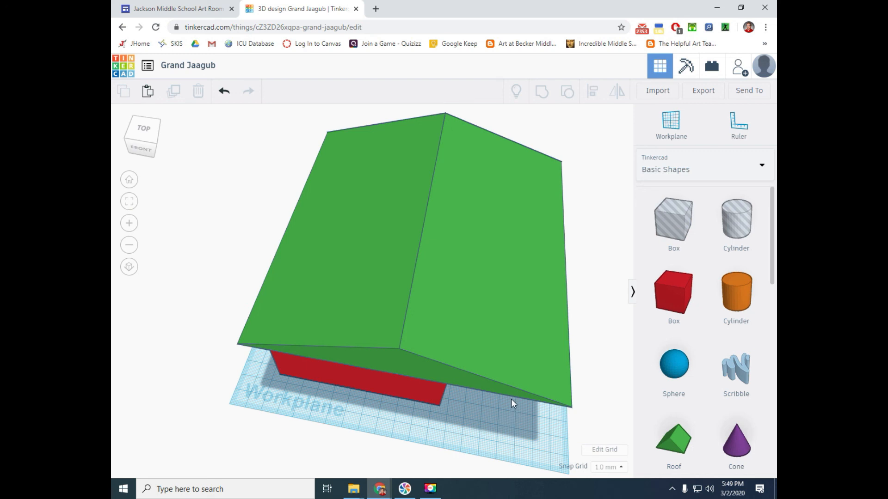
Rename the design to House
click(214, 68)
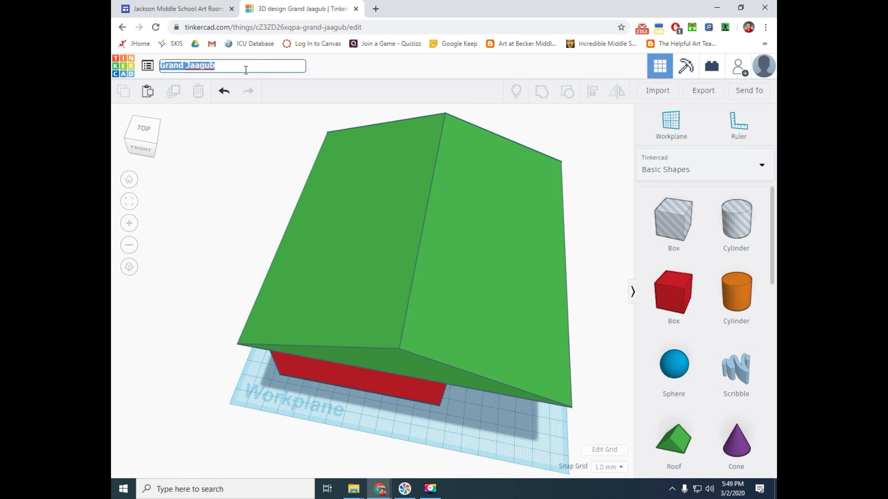
key(BackSpace)
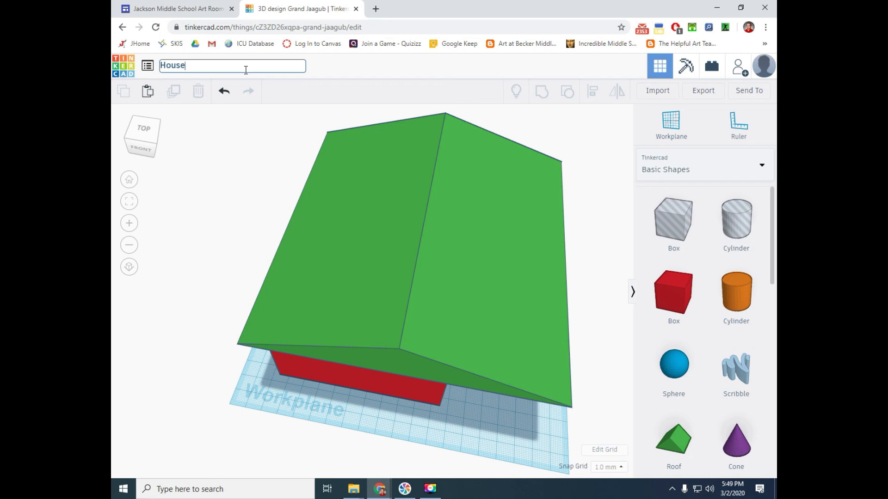
key(Return)
Delete the green roof to expose the furnished rooms
click(335, 222)
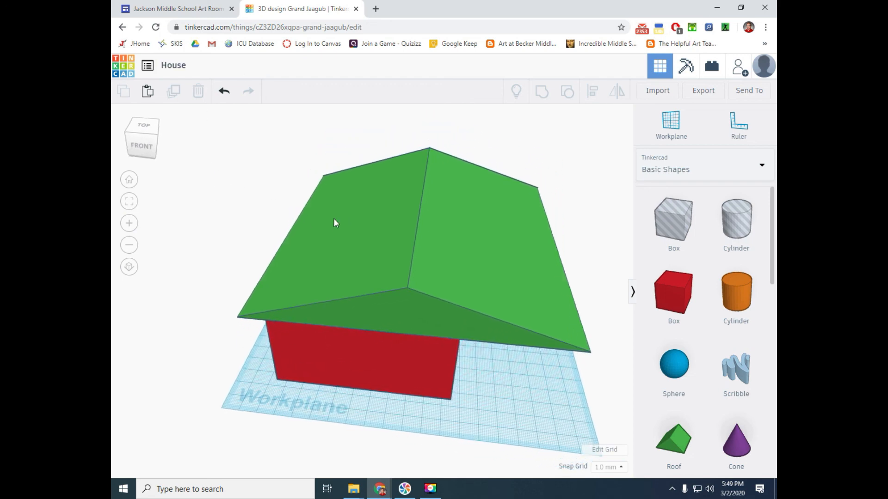
key(Delete)
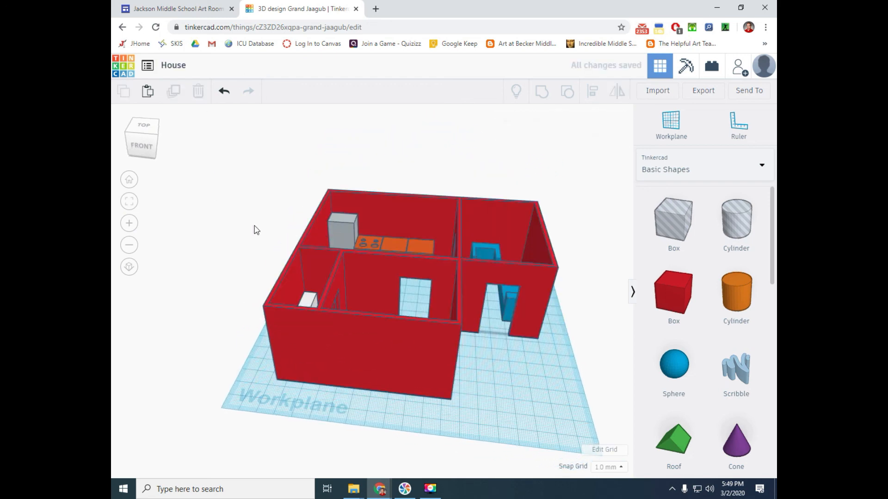
right_drag(324, 264, 274, 287)
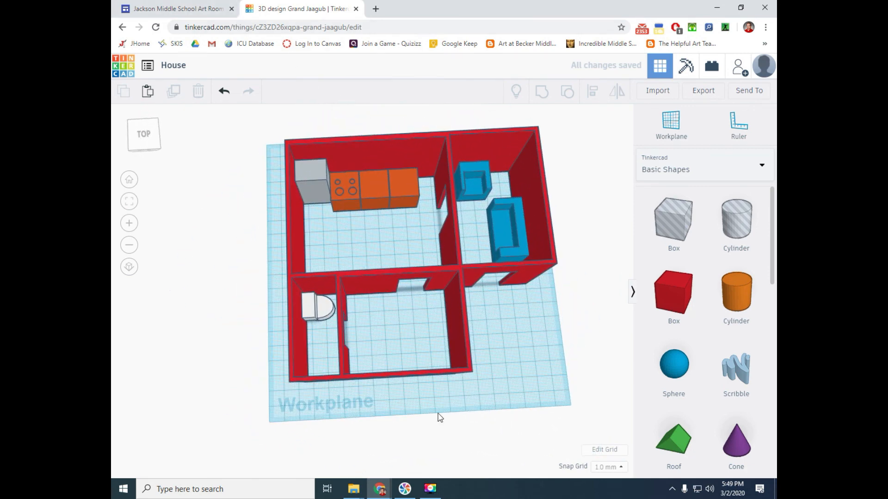
click(429, 489)
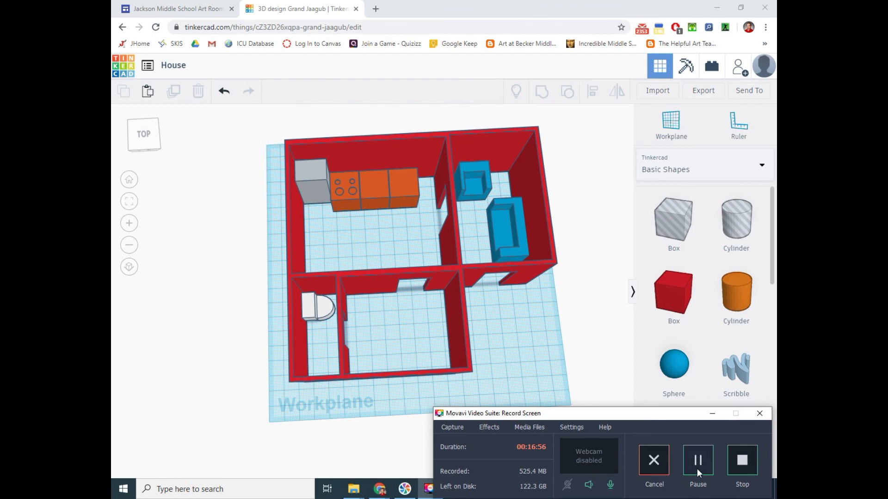
click(735, 459)
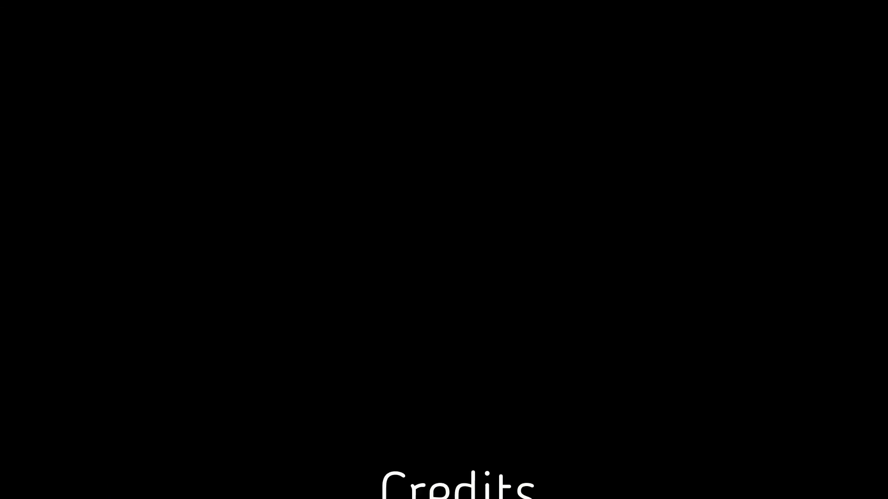